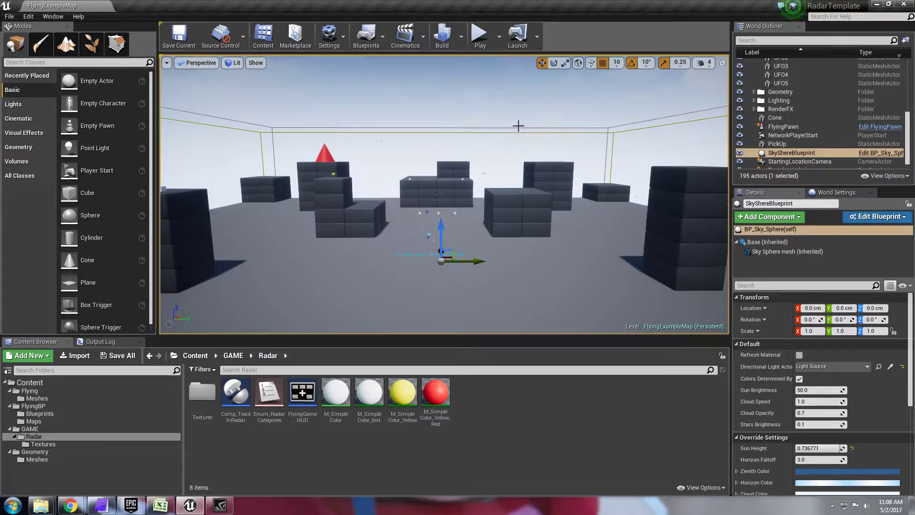
Step: Switch to Chrome, review the "UE4 Tips: Plug and Play Radar" tutorial page, and return to the Unreal Editor
mouse_move(70, 506)
left_click(175, 453)
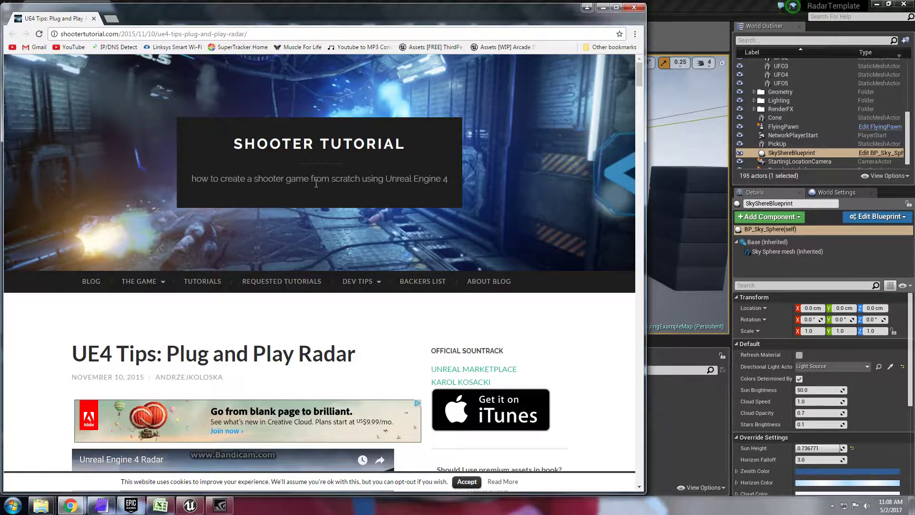
scroll(362, 180, "down", 6)
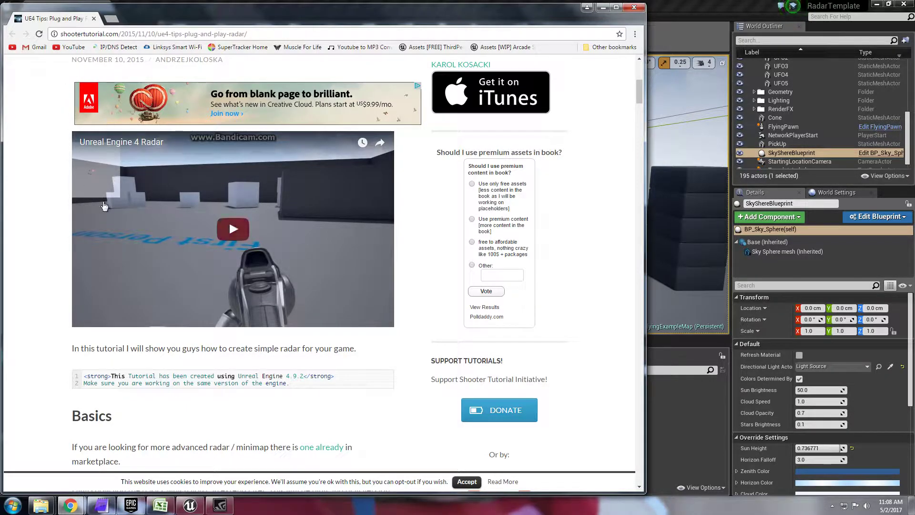
scroll(70, 164, "up", 6)
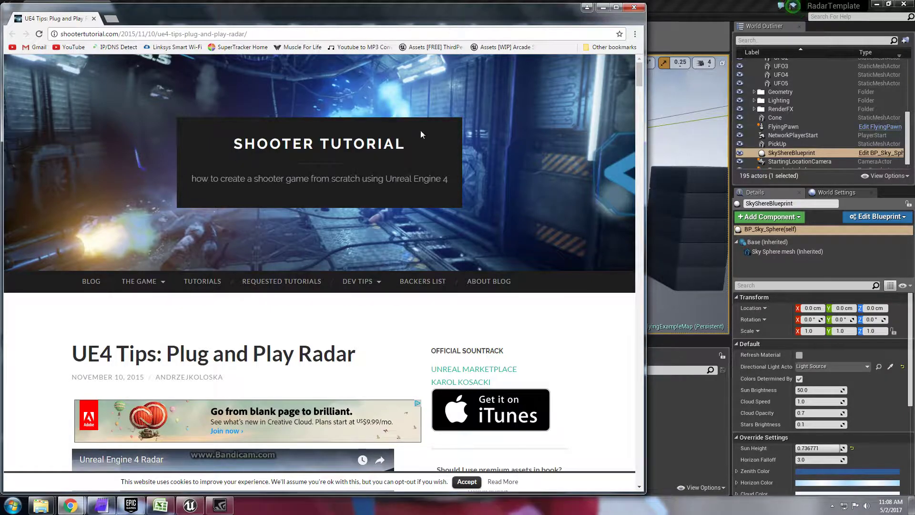
left_click(699, 7)
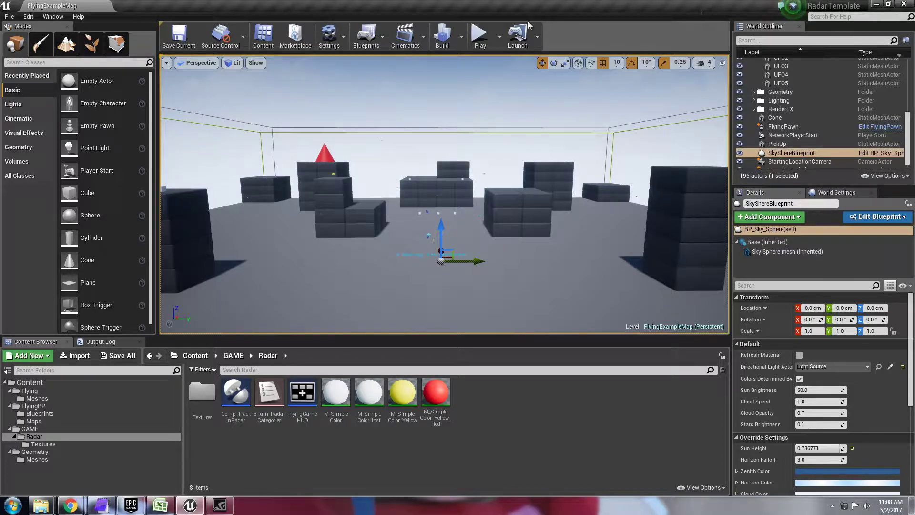
Step: Start playing FlyingExampleMap in the viewport and expand the game view to full screen
left_click(479, 35)
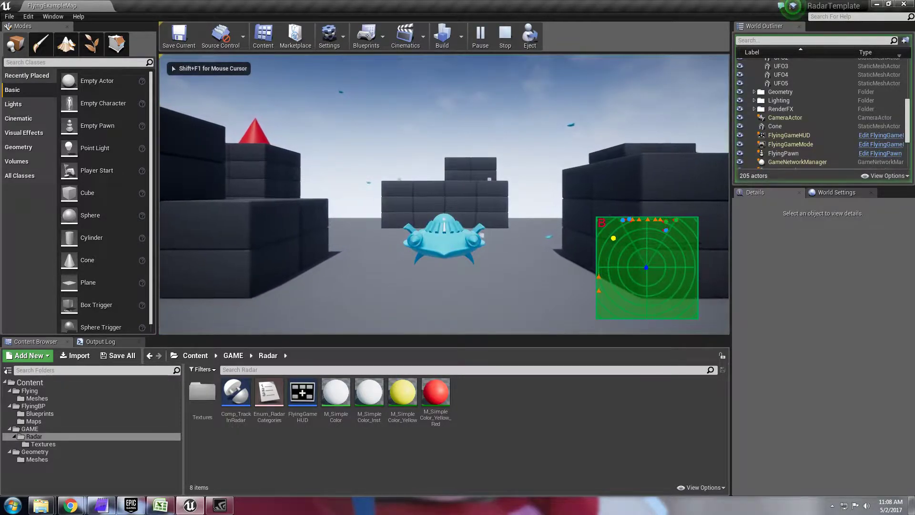
key("s")
key("Up")
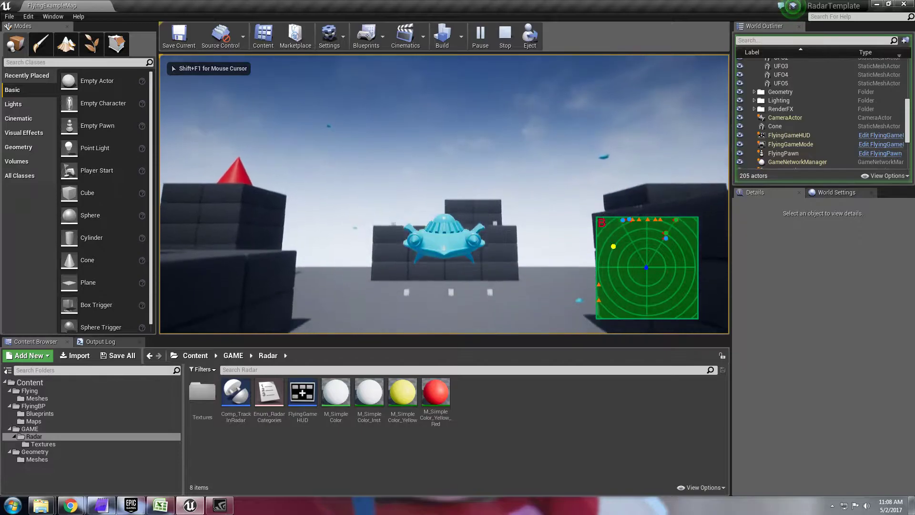
key("F11")
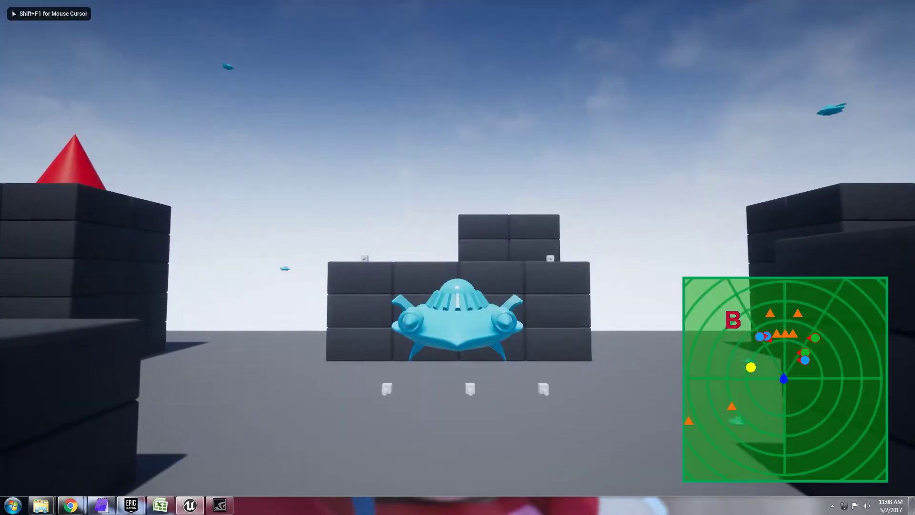
Step: Fly the ship around the block towers, cone and pickups to examine how the radar tracks surrounding objects
key("Right")
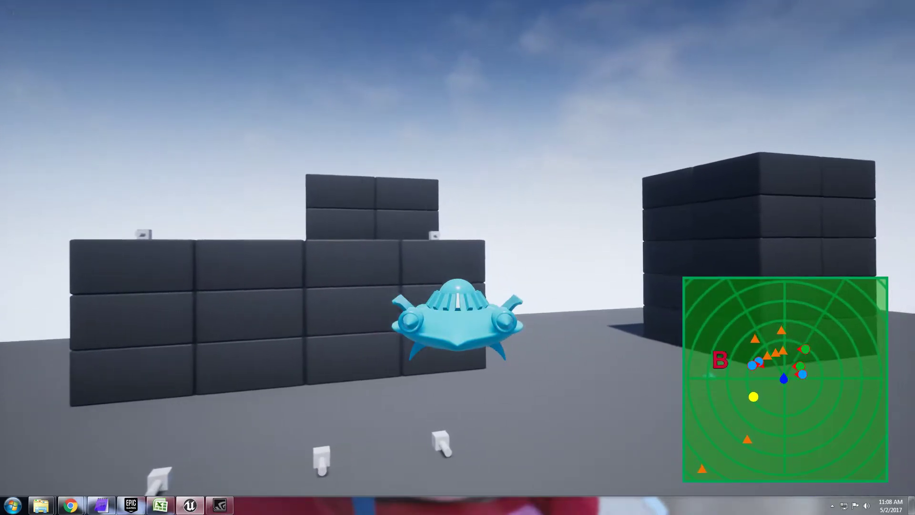
key("Left")
key("Left")
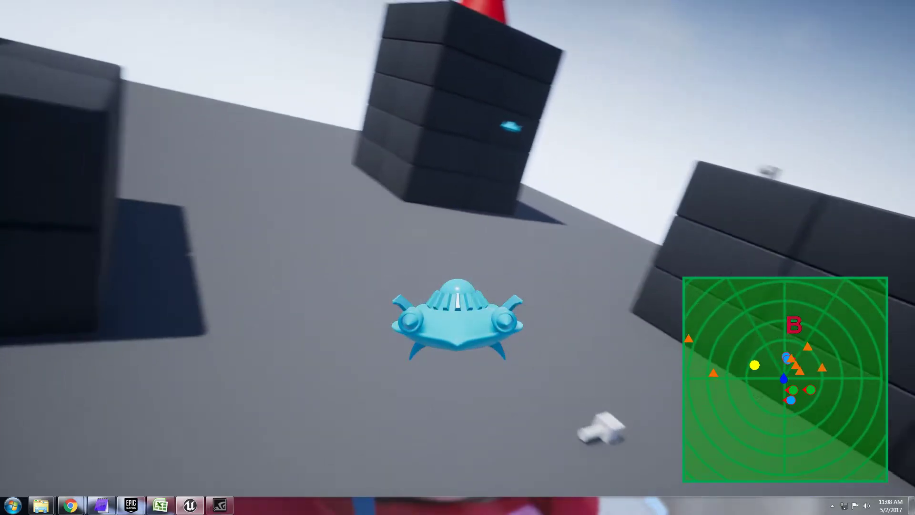
key("Left")
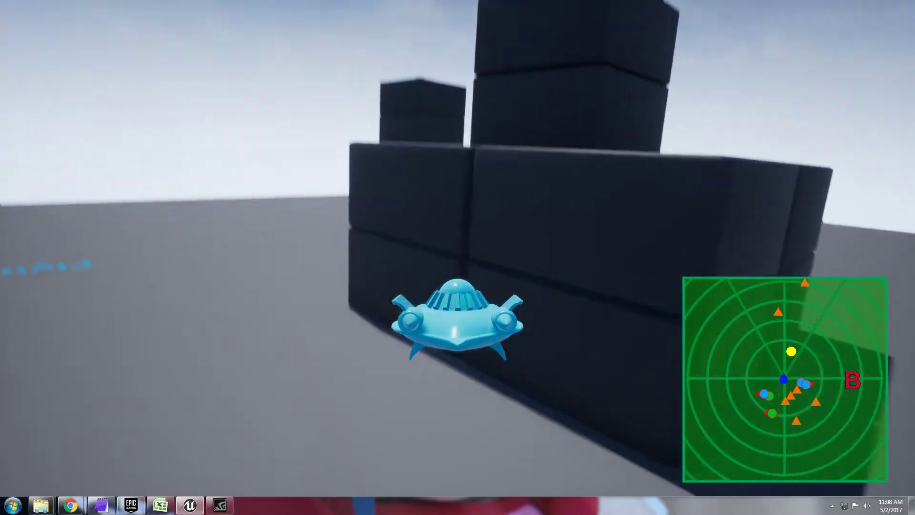
key("Left")
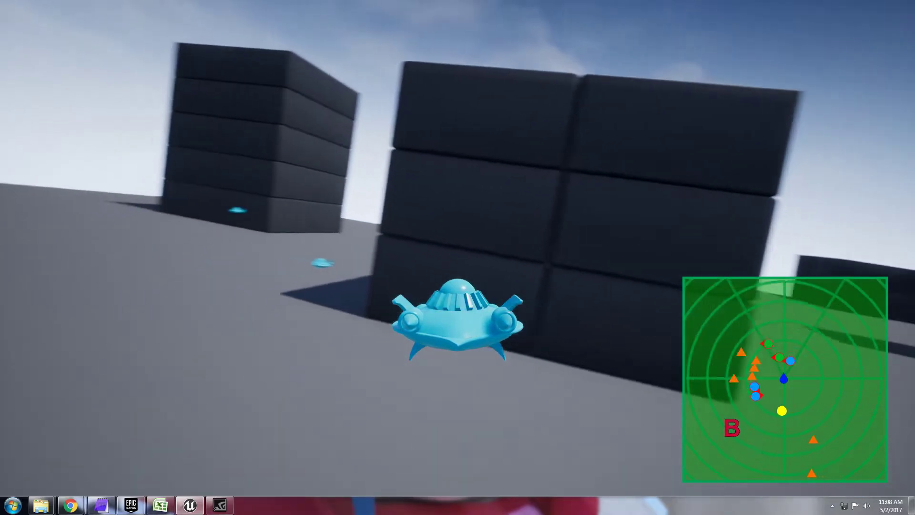
key("Left")
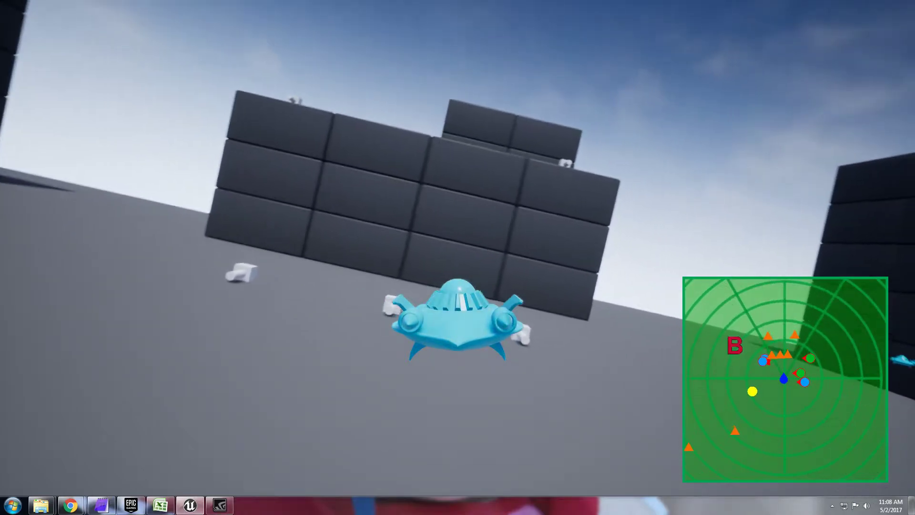
key("Down")
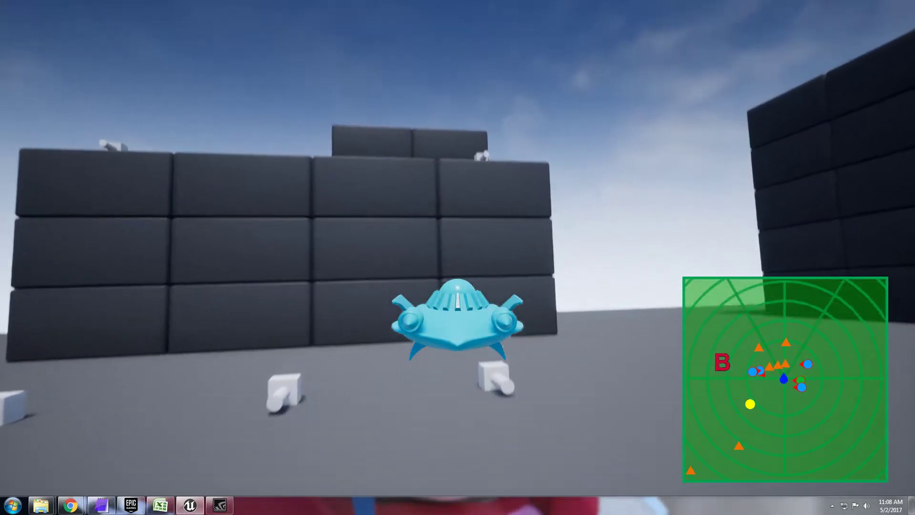
key("Left")
key("Left")
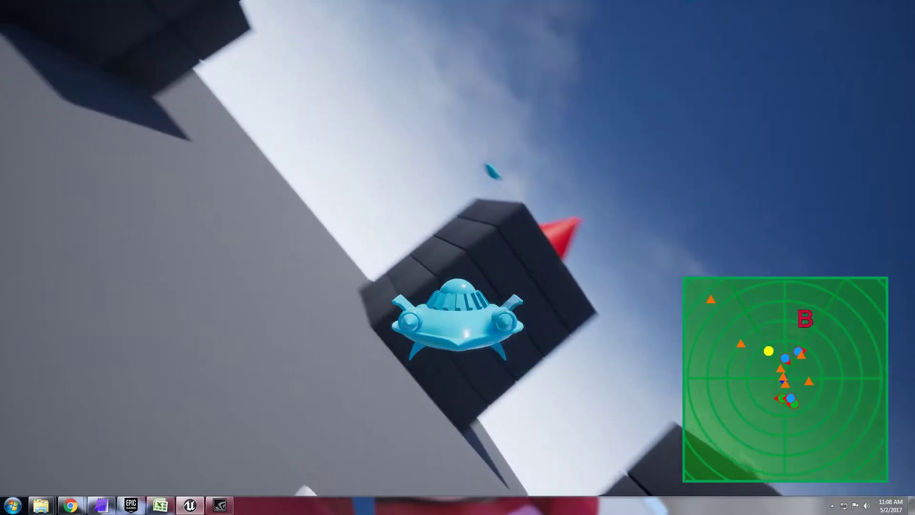
key("Left")
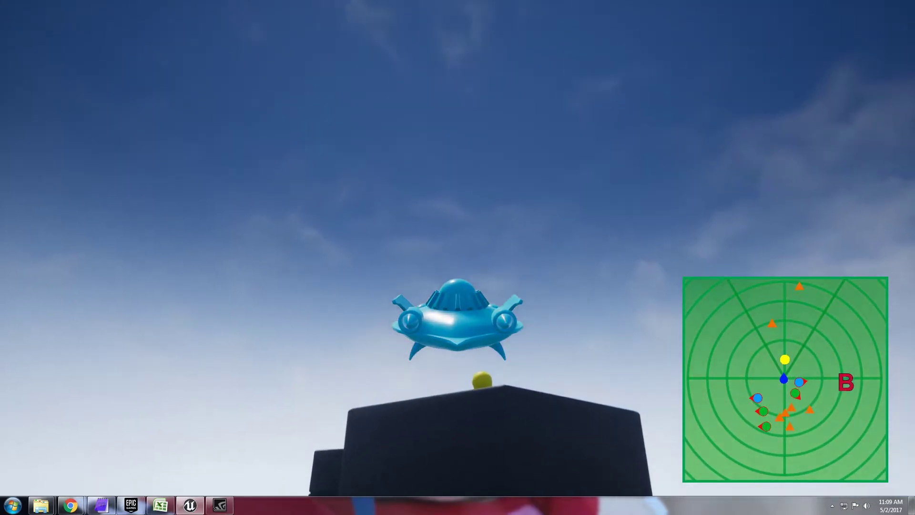
key("Right")
key("Right")
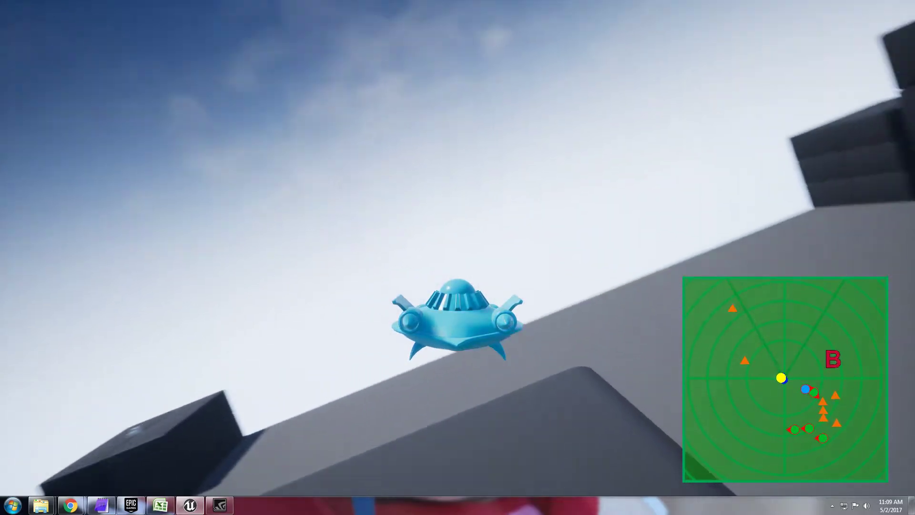
key("Right")
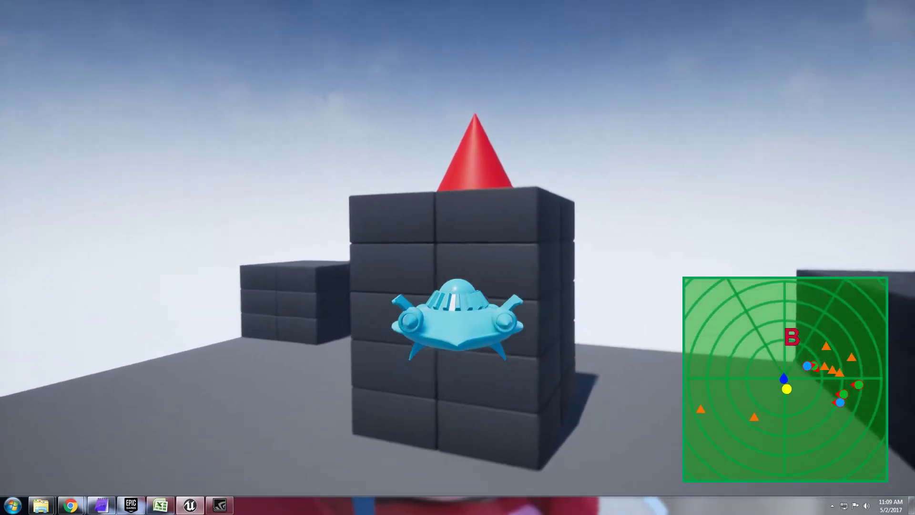
key("Right")
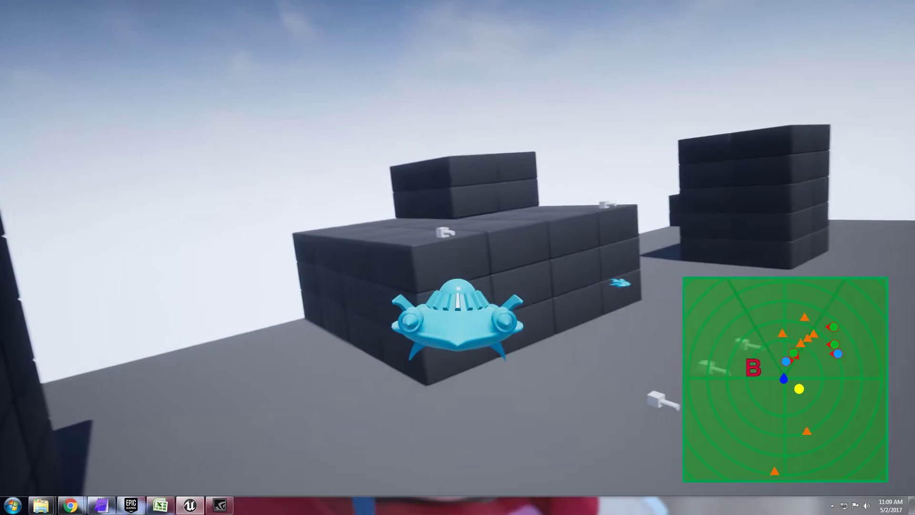
key("Right")
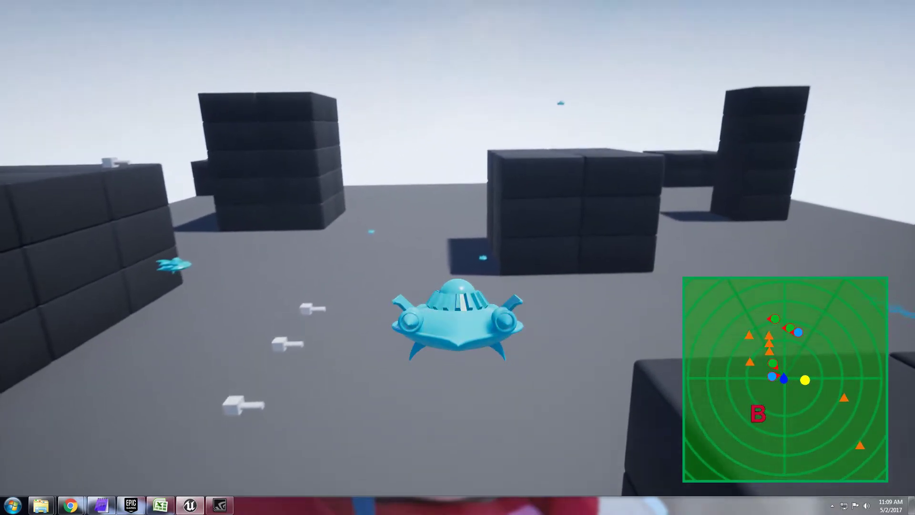
key("Right")
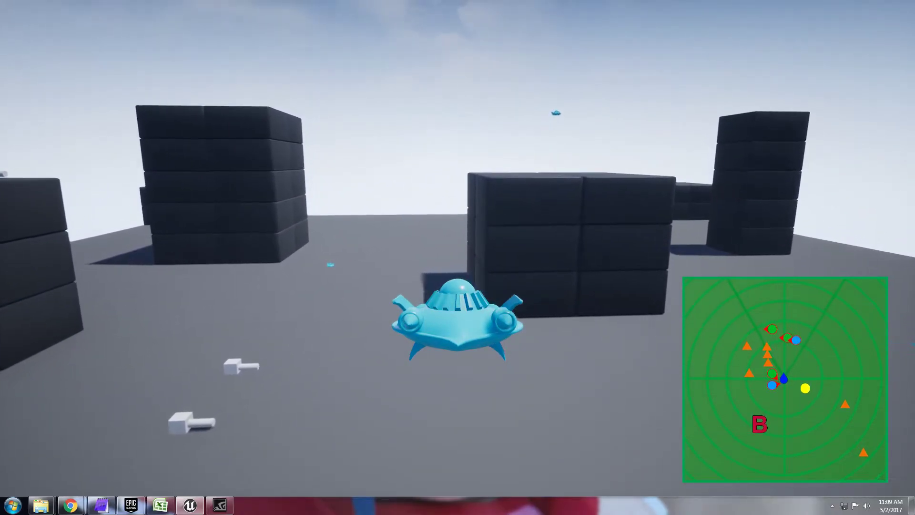
key("Right")
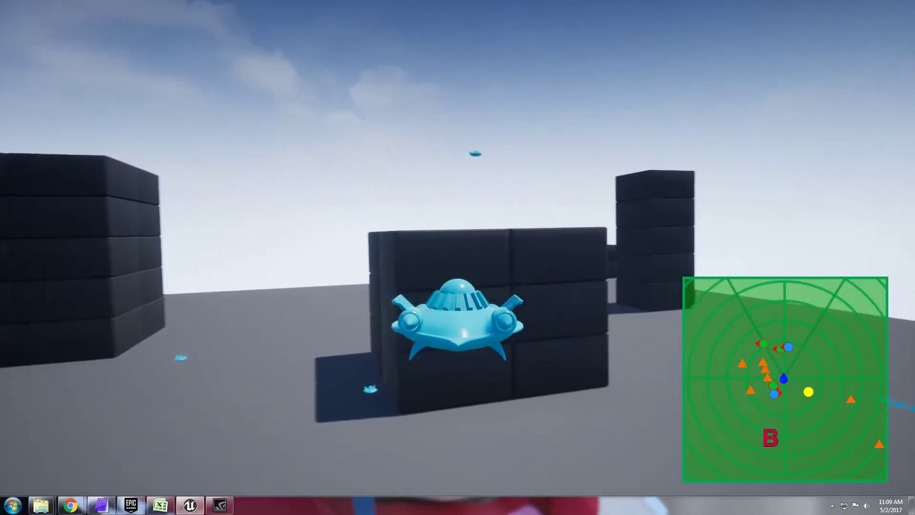
key("Right")
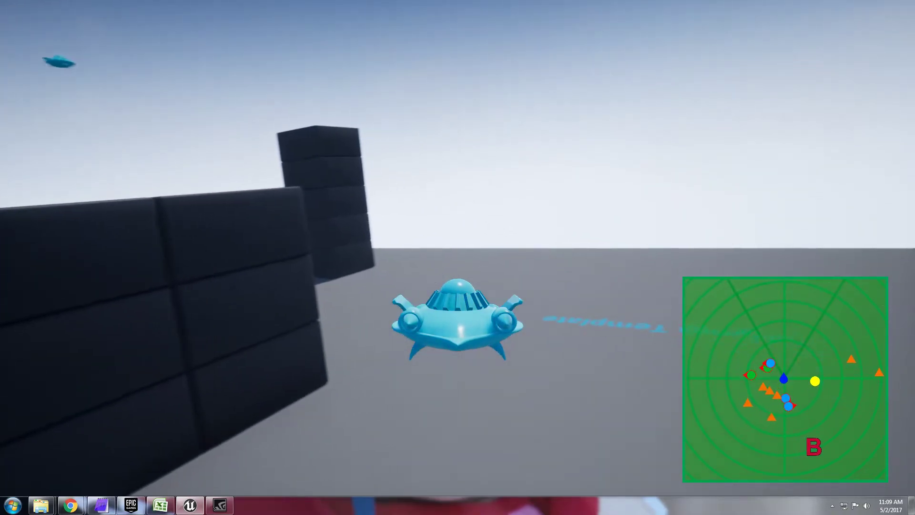
key("Left")
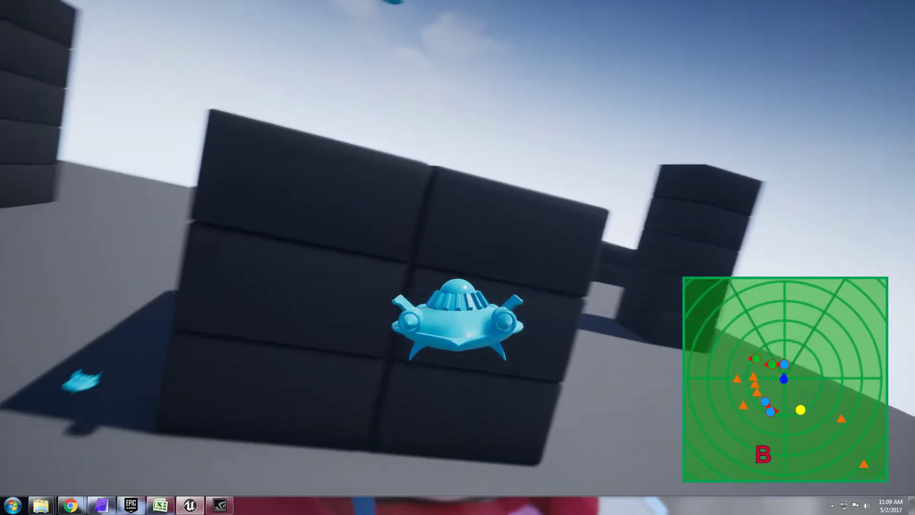
key("s")
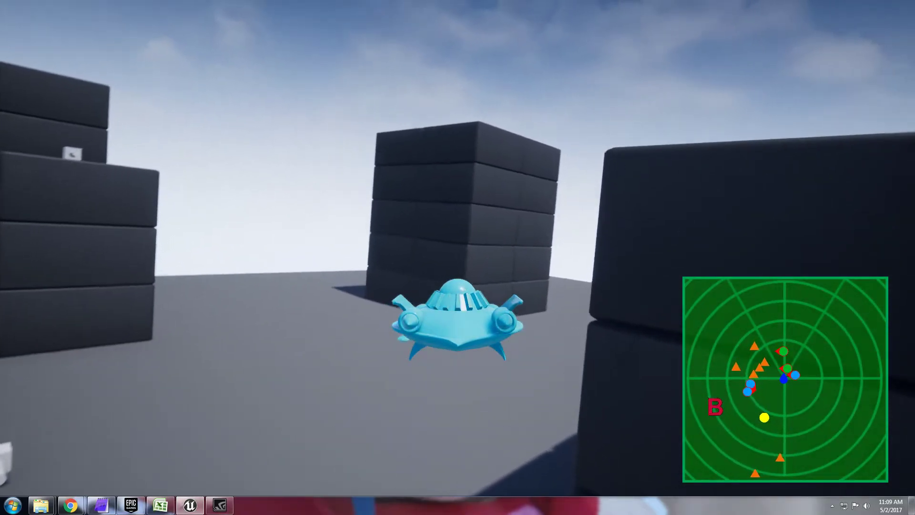
key("Left")
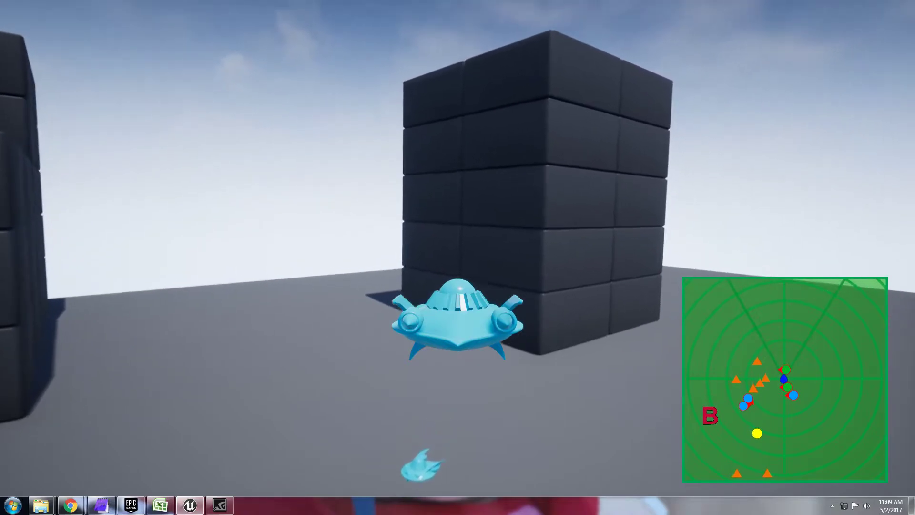
key("a")
key("w")
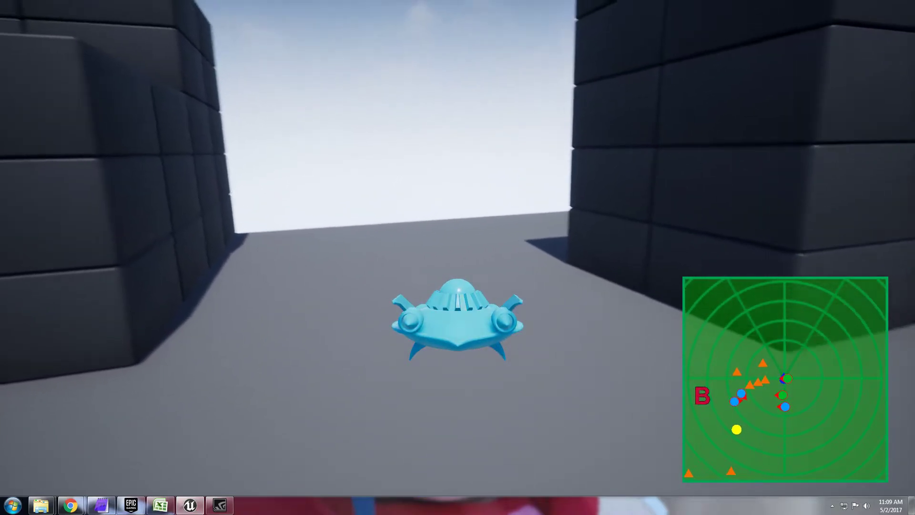
key("Left")
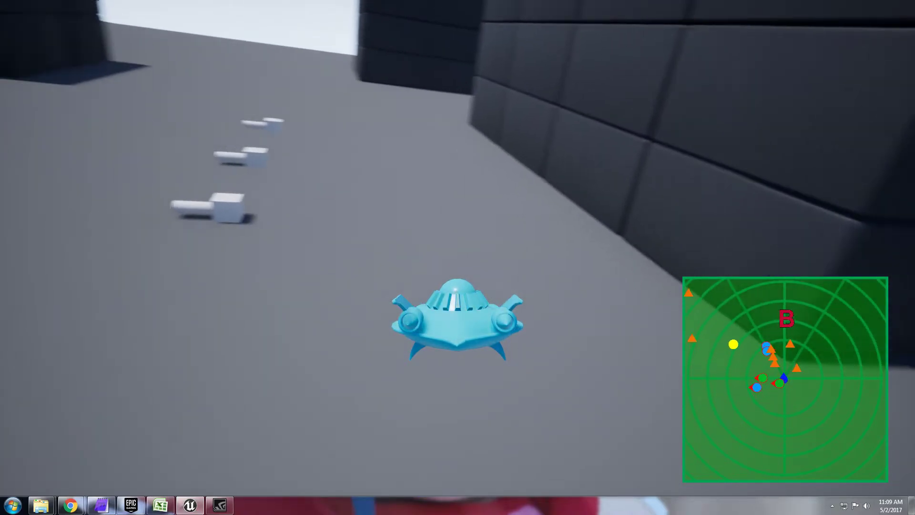
key("Left")
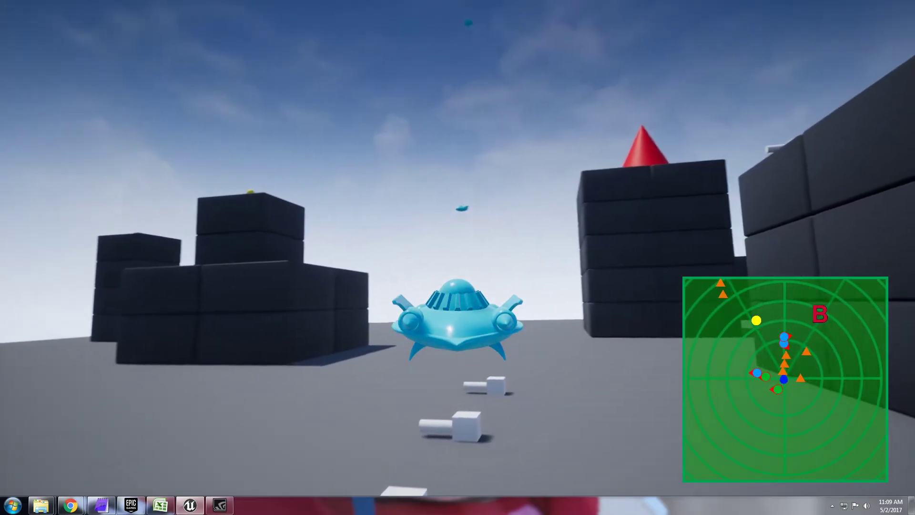
Step: Climb above the other UFOs to examine how the radar markers react to height, and end the play session
key("s")
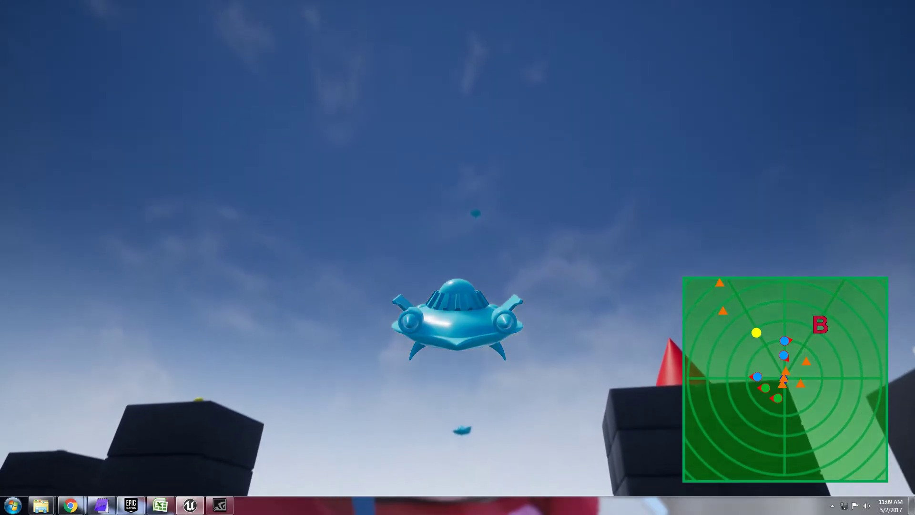
key("Up")
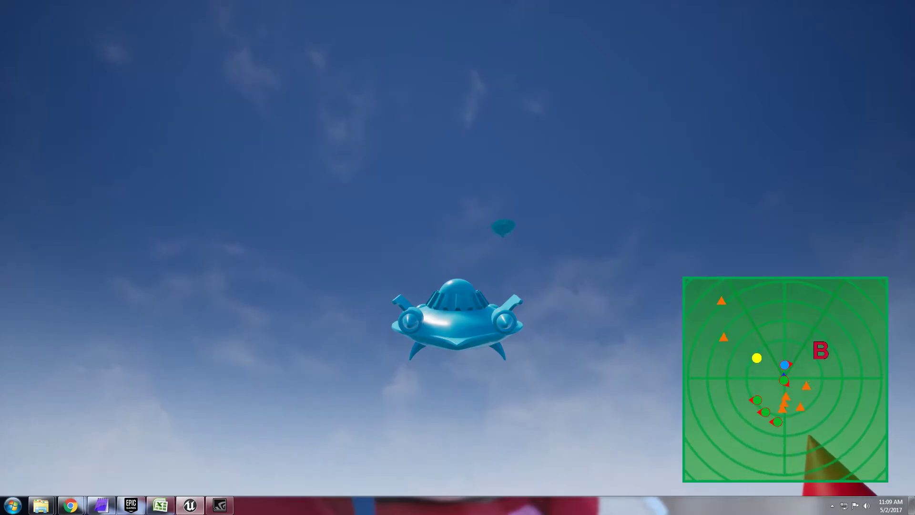
key("Down")
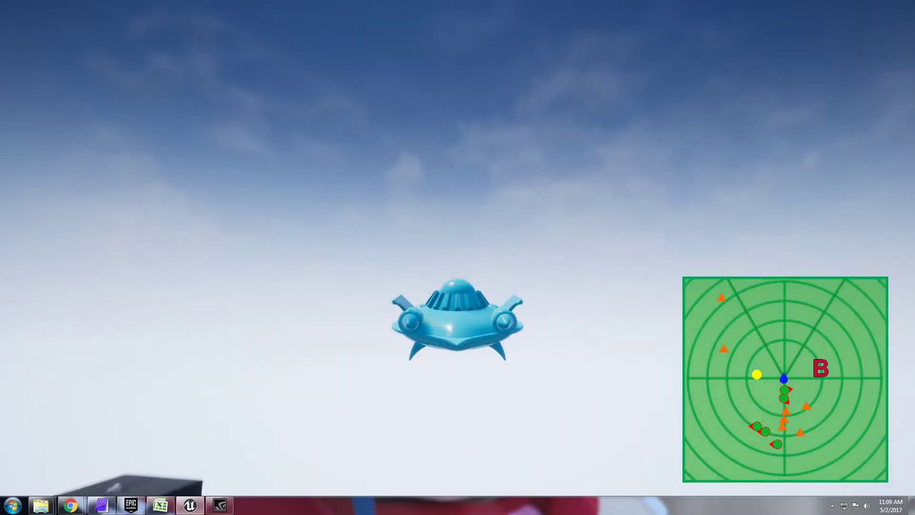
key("Escape")
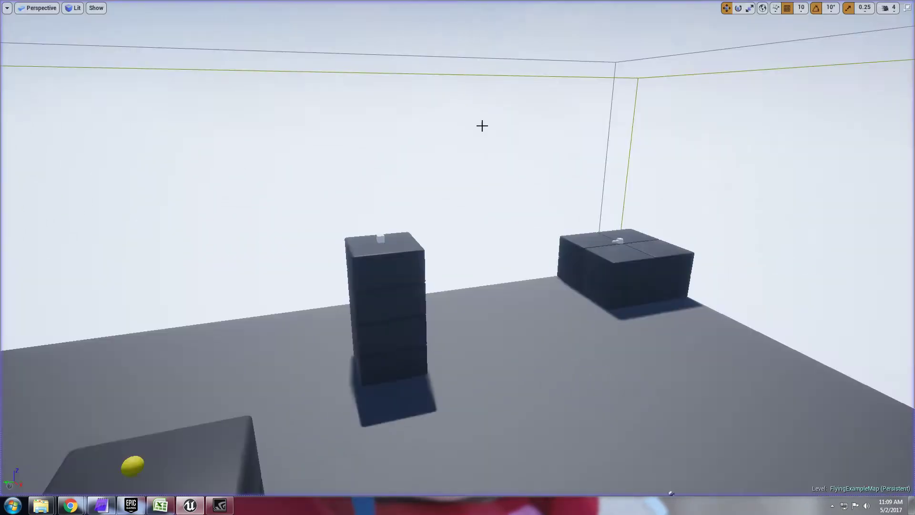
right_click_drag(482, 126, 381, 134)
right_click_drag(520, 262, 505, 134)
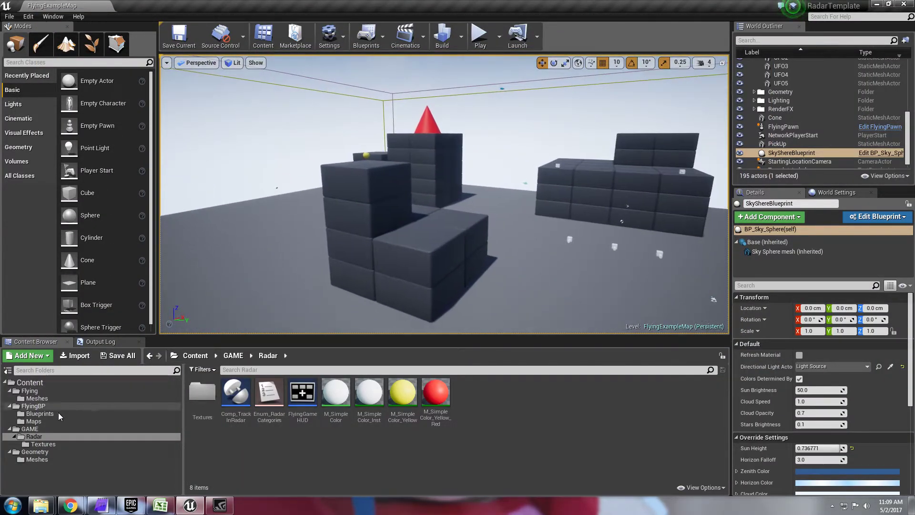
left_click(29, 429)
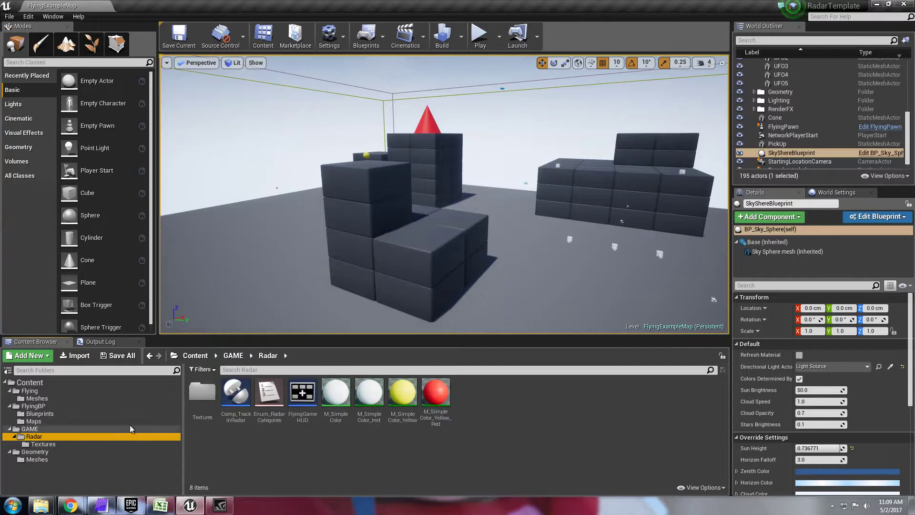
right_click_drag(502, 166, 572, 151)
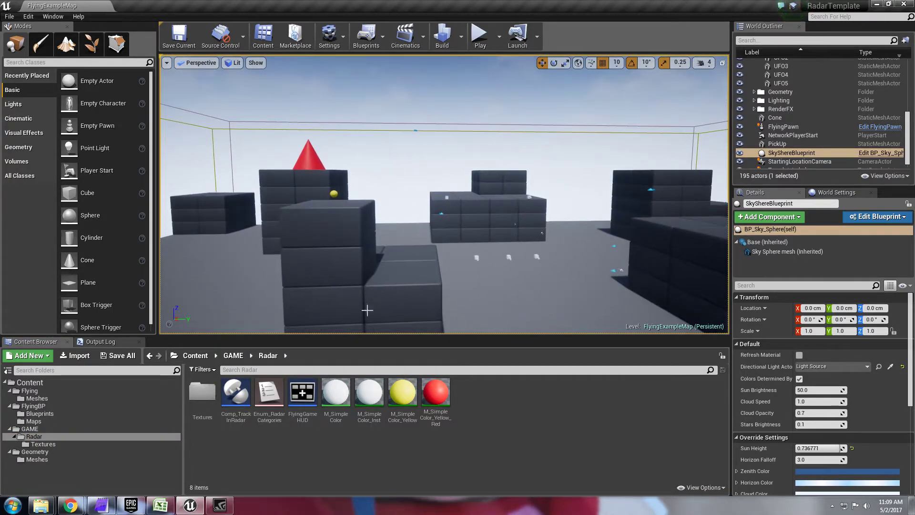
Step: Place a basic Sphere above the block tower at about X 3010, Y 2770, Z 1930 cm and assign it the M_SimpleColor_Yellow material
left_click(237, 399)
right_click_drag(396, 253, 419, 260)
right_click_drag(421, 300, 176, 225)
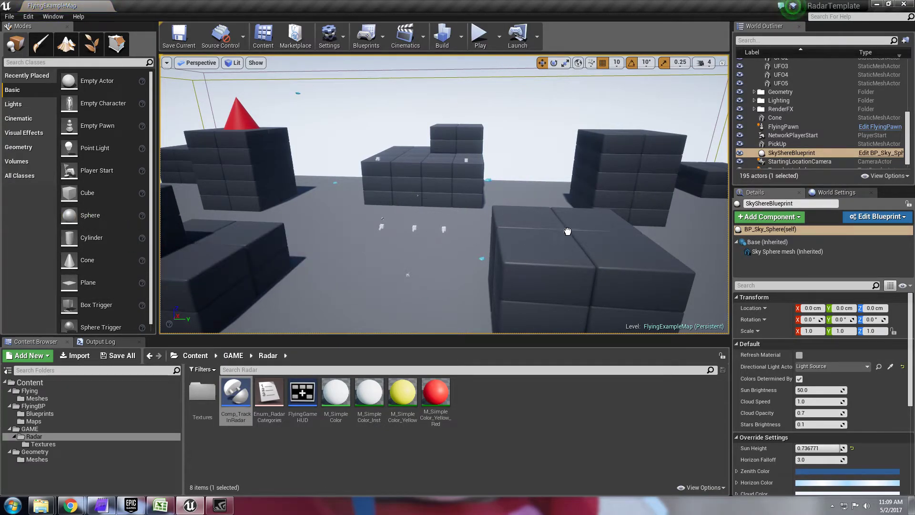
left_click_drag(567, 231, 569, 230)
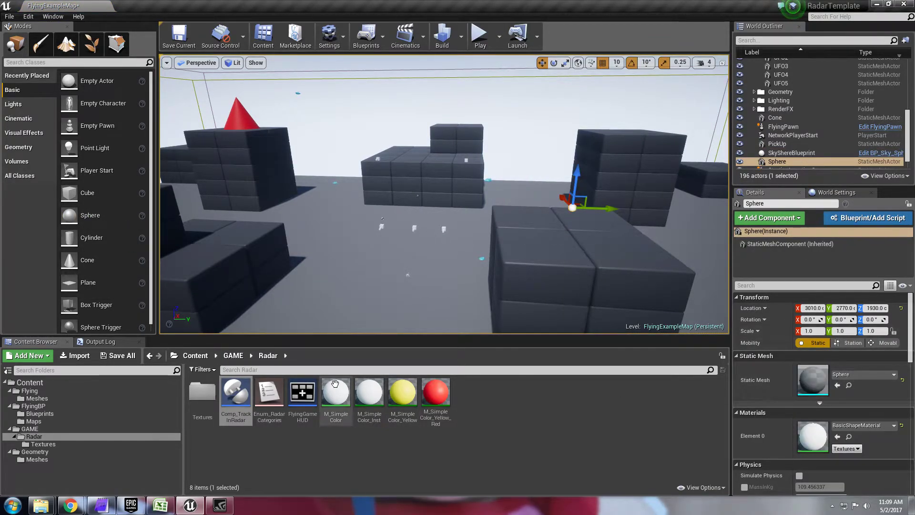
left_click_drag(402, 393, 811, 434)
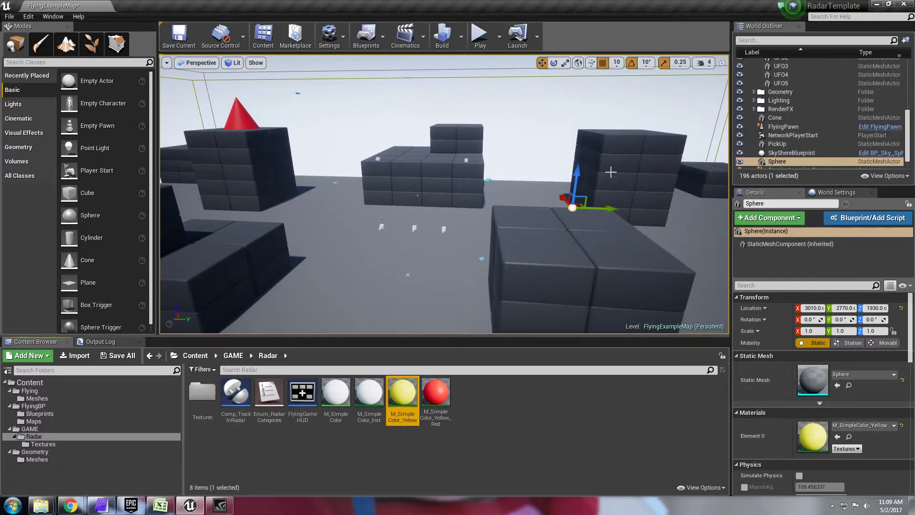
Step: Add the Comp_TrackInRadar component to the yellow sphere, keeping its default name, and select it to show its settings
key("w")
mouse_move(611, 172)
right_mouse_down()
mouse_move(667, 177)
mouse_move(609, 170)
right_mouse_up()
key("s")
key("d")
key("w")
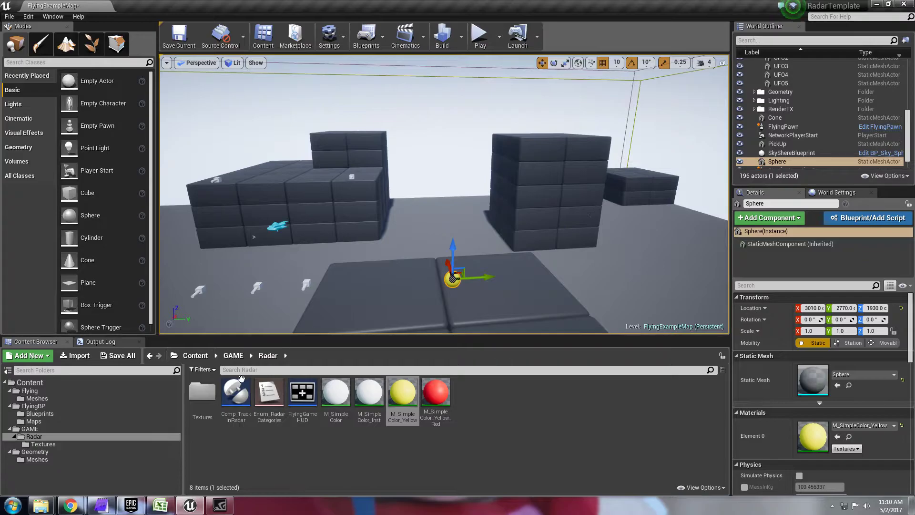
left_click(237, 391)
left_click_drag(237, 391, 643, 245)
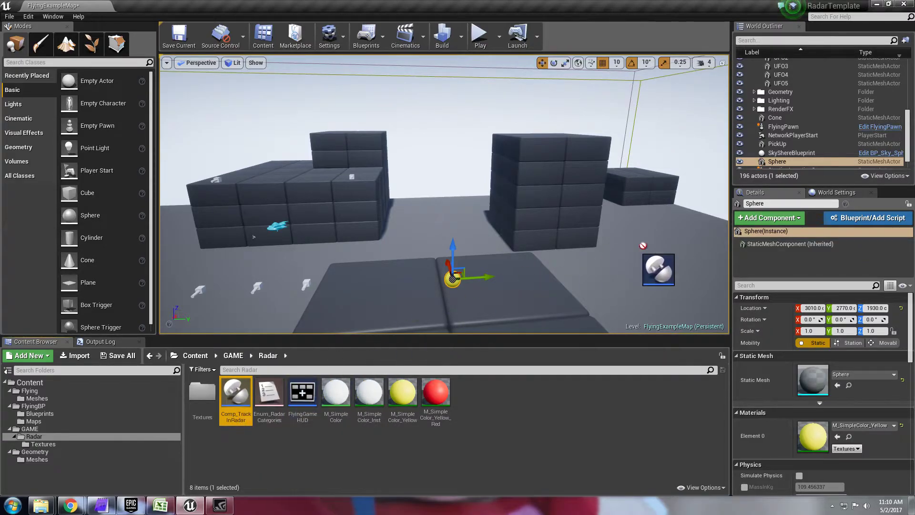
left_click_drag(801, 264, 802, 268)
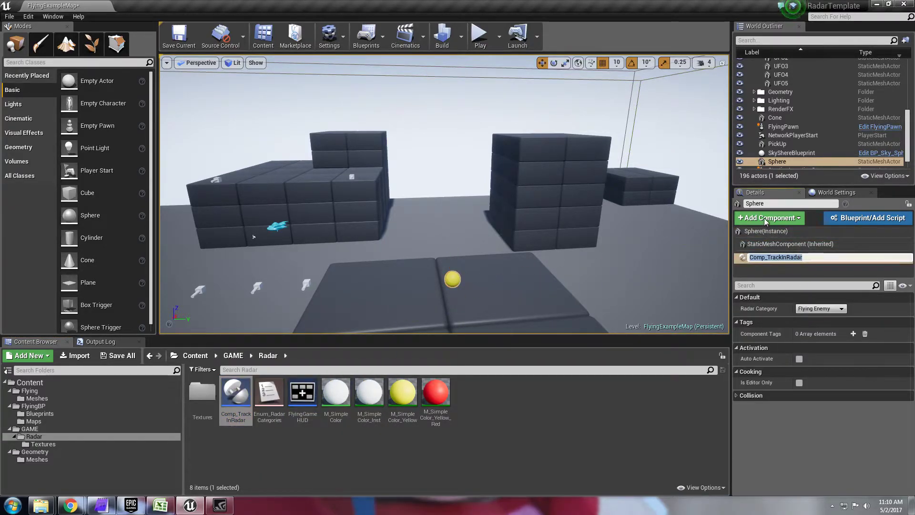
key("Return")
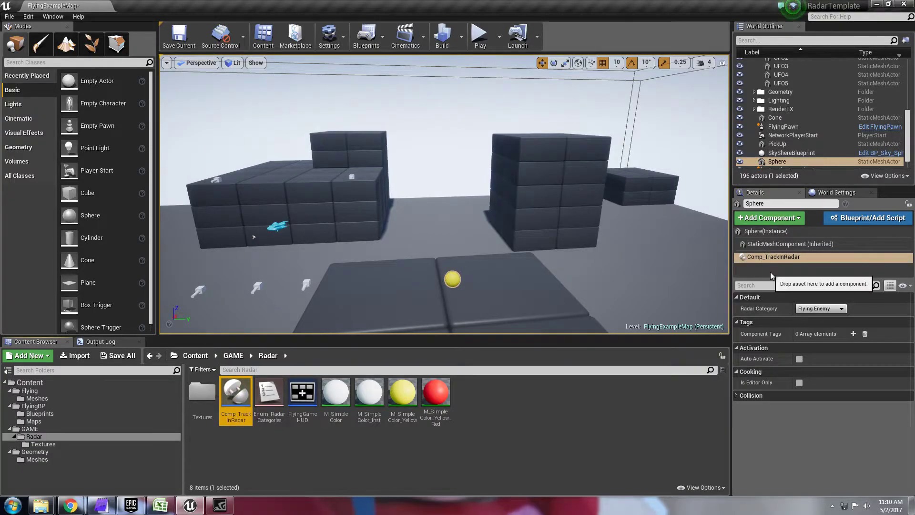
left_click(773, 258)
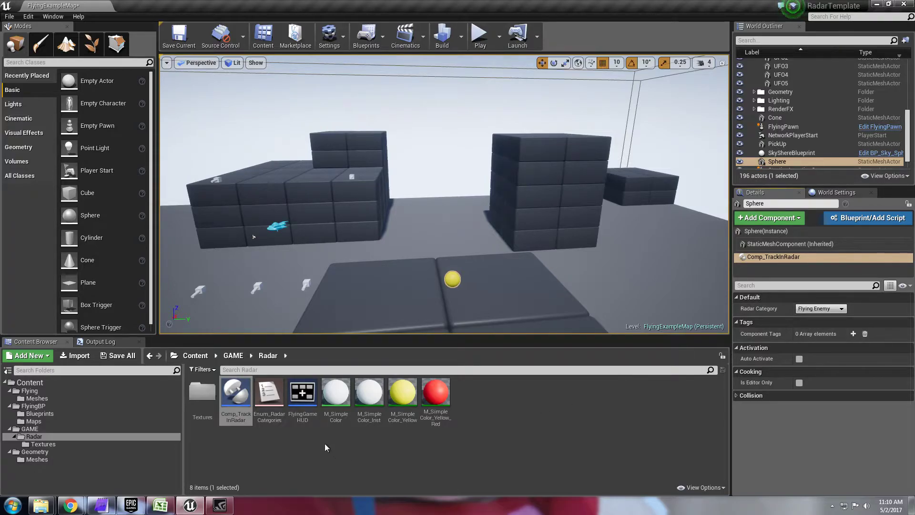
Step: Review the categories in Enum_RadarCategories, close it, and set the sphere component's Radar Category to Pick Up
double_click(269, 393)
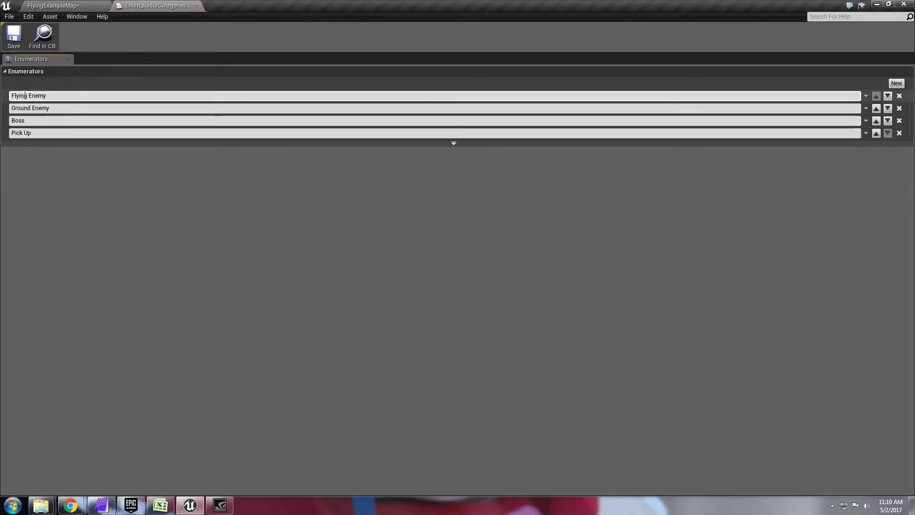
left_click(193, 5)
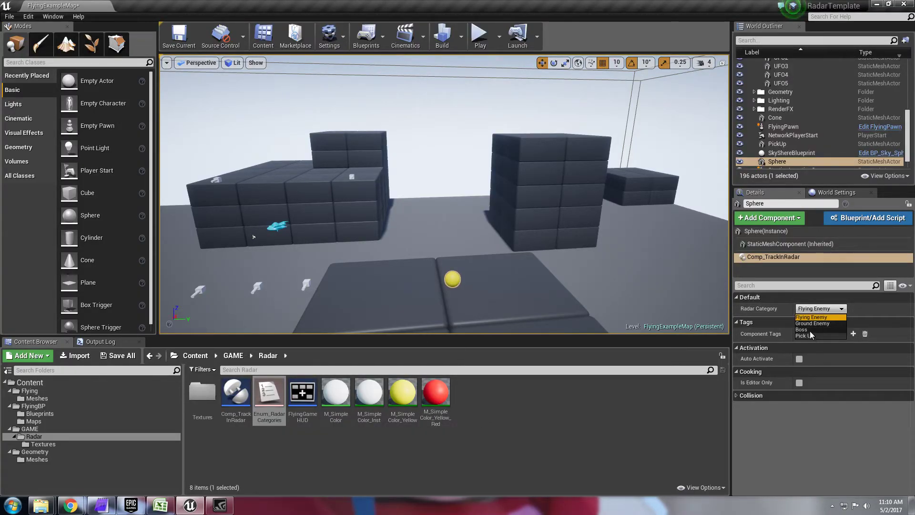
key("s")
right_click_drag(550, 204, 550, 204)
key("w")
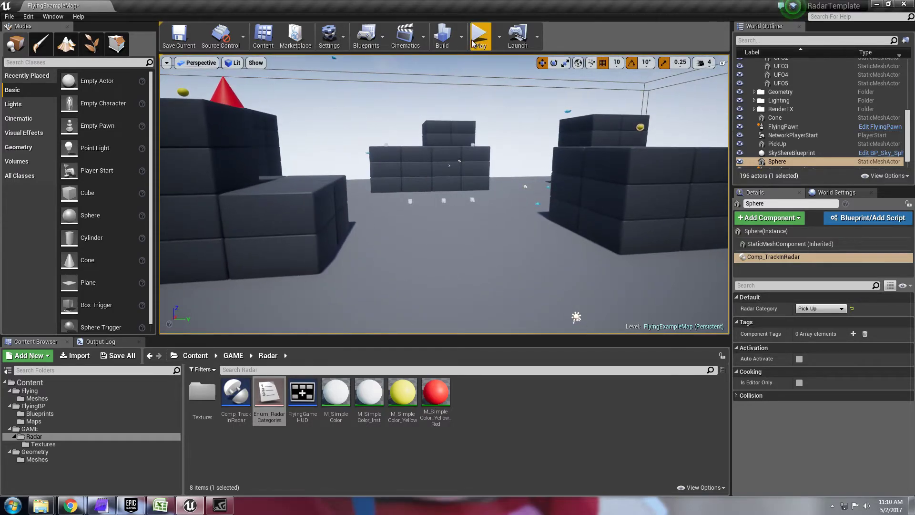
Step: Play the level and fly toward the new sphere to check its pick-up marker on the radar, and end the session
left_click(479, 35)
key("d")
key("s")
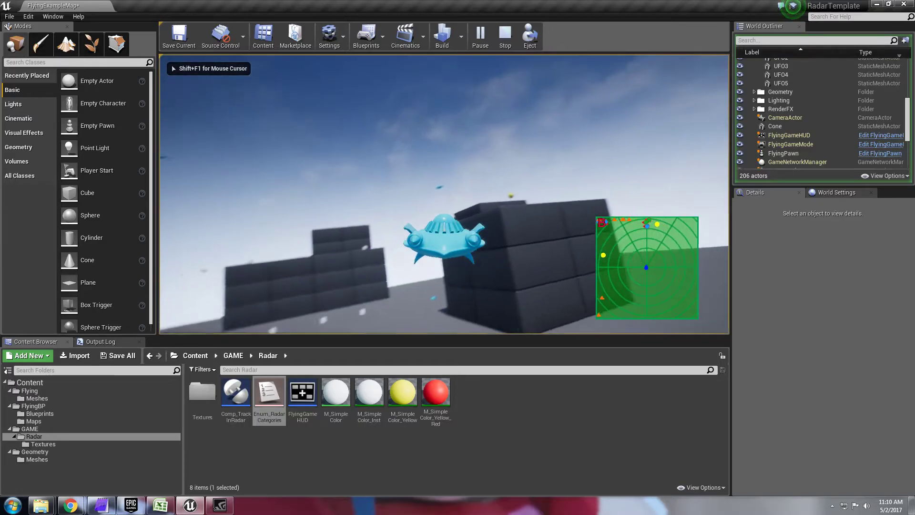
key("w")
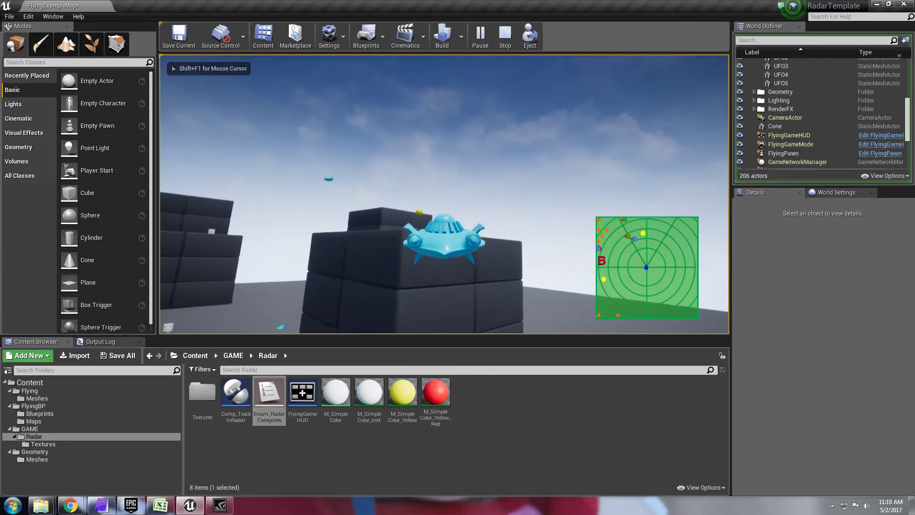
key("Escape")
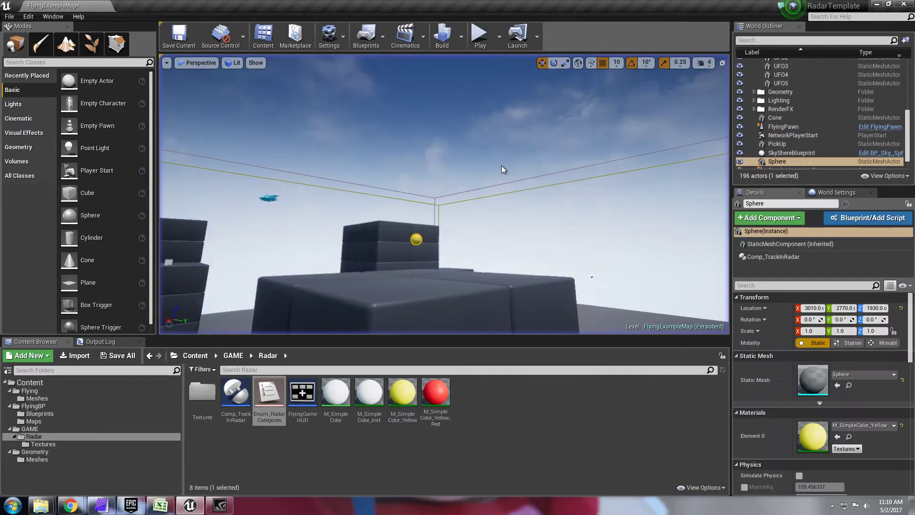
Step: Set the Radar Category of the sphere's Comp_TrackInRadar component to Boss
left_click(773, 256)
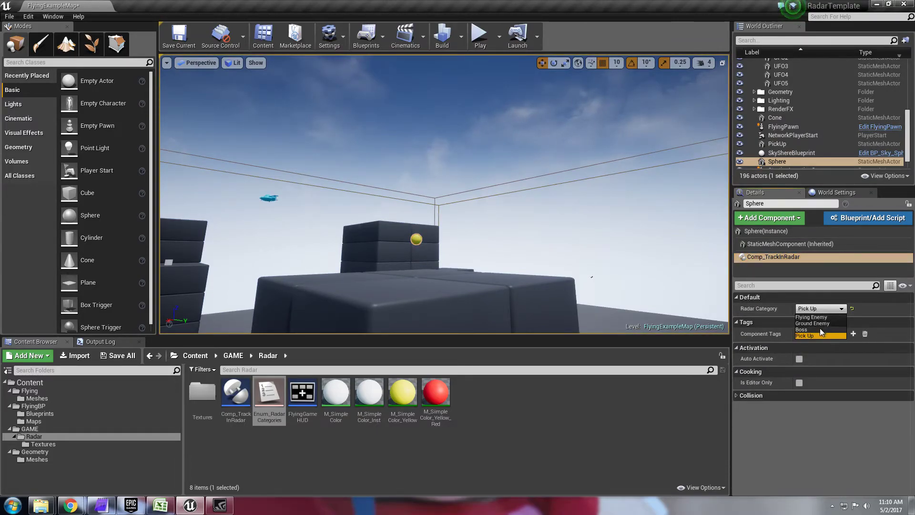
left_click(819, 329)
right_click_drag(444, 194, 417, 240)
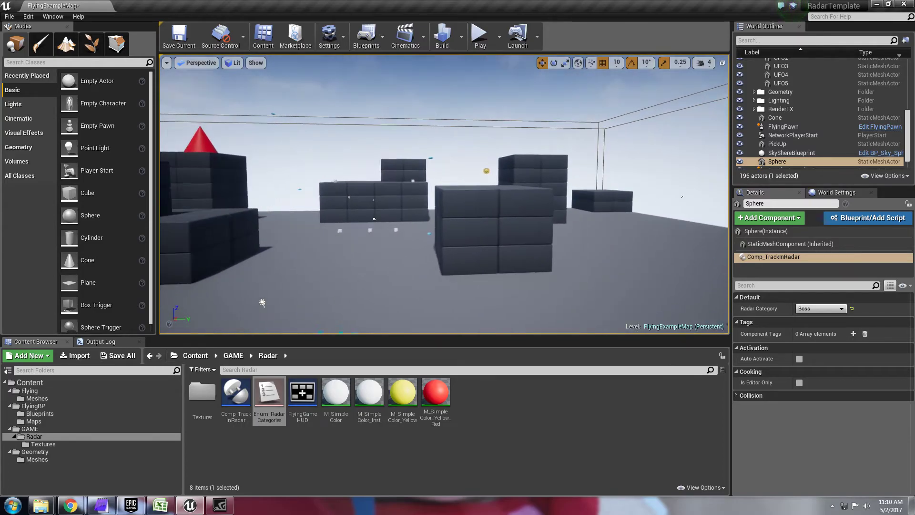
Step: Play the level and turn the ship toward the sphere to check its boss marker on the radar, and stop playing
left_click(479, 35)
key("d")
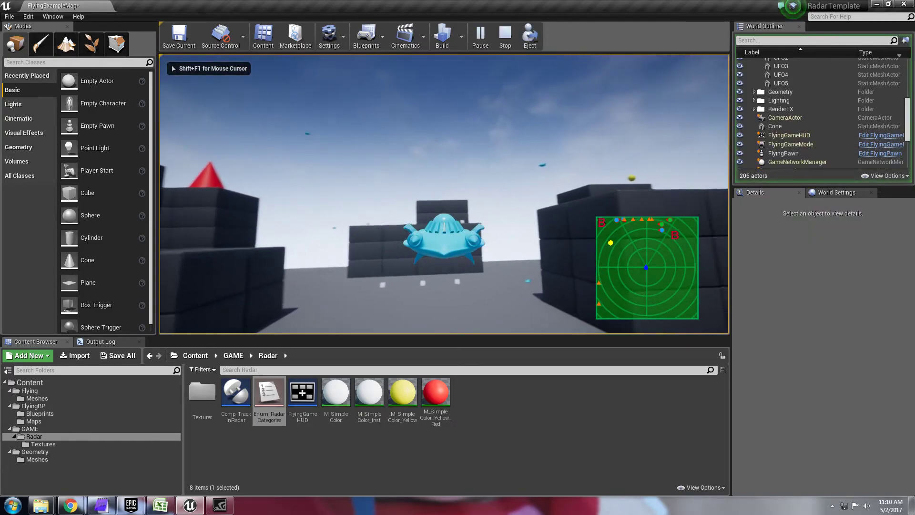
key("s")
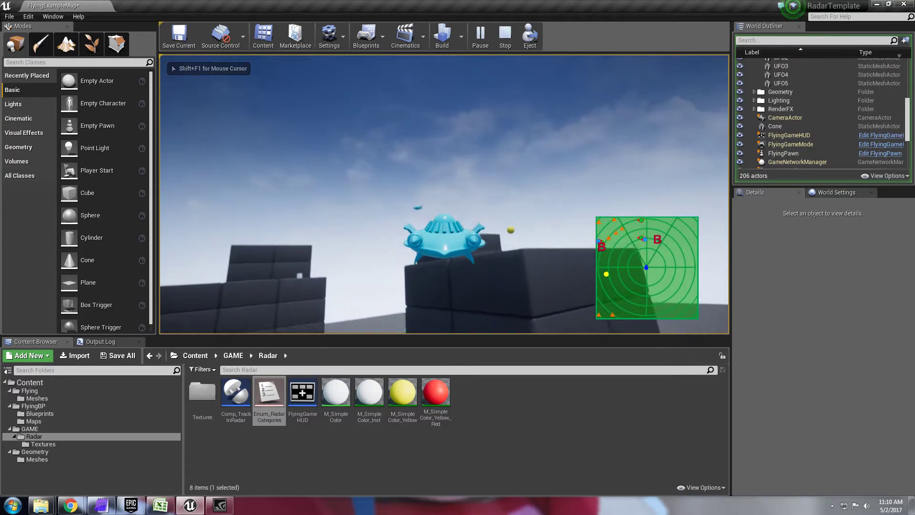
key("Escape")
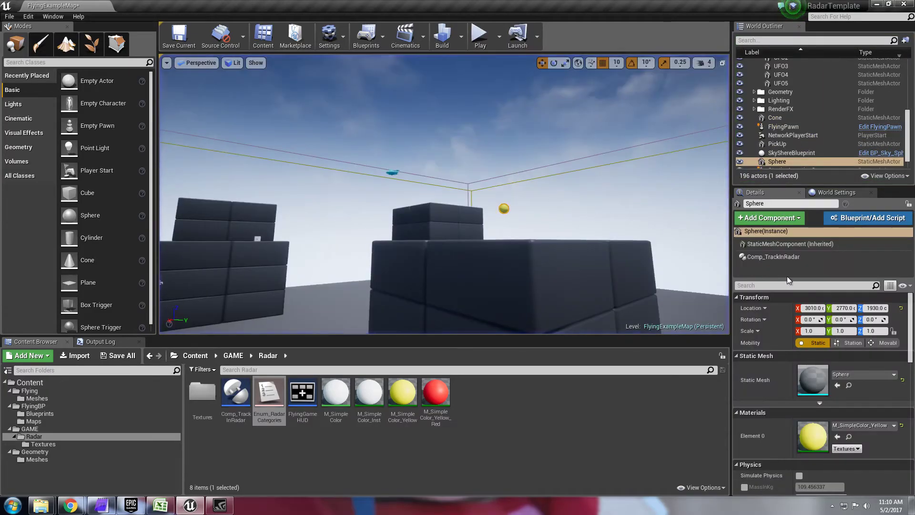
Step: Set the Radar Category of the sphere's Comp_TrackInRadar component back to Pick Up
left_click(786, 258)
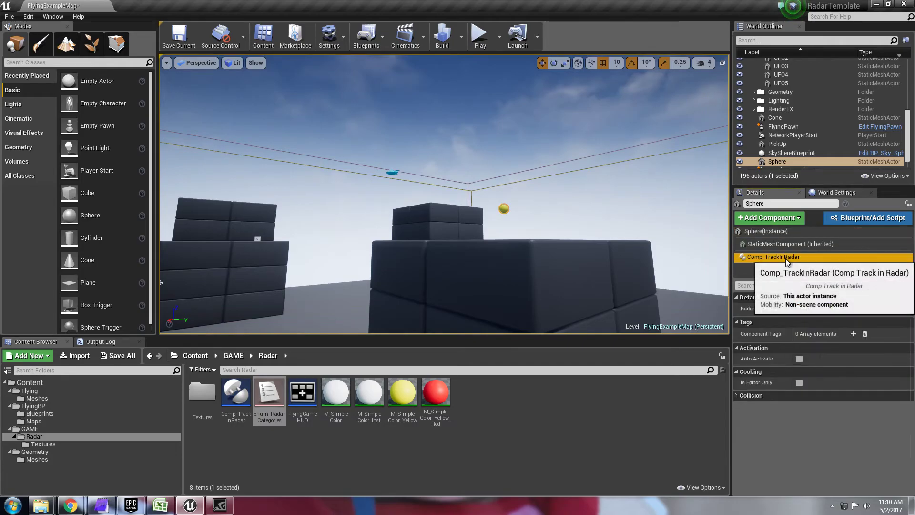
left_click(819, 309)
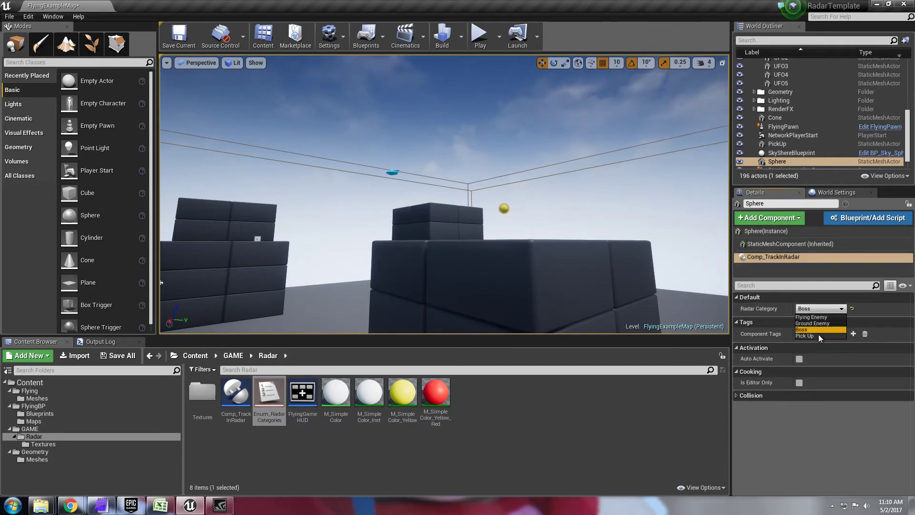
left_click(819, 334)
right_click_drag(667, 258, 584, 287)
key("s")
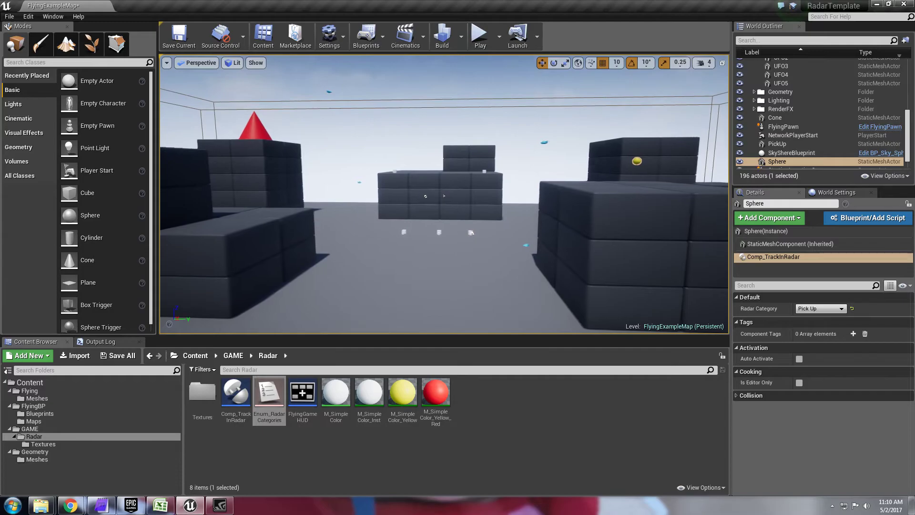
Step: Open the Radar folder's Textures subfolder and examine the Minimap_FlyingEnemy_Down and Minimap_FlyingEnemy_Up icons
left_click(235, 393)
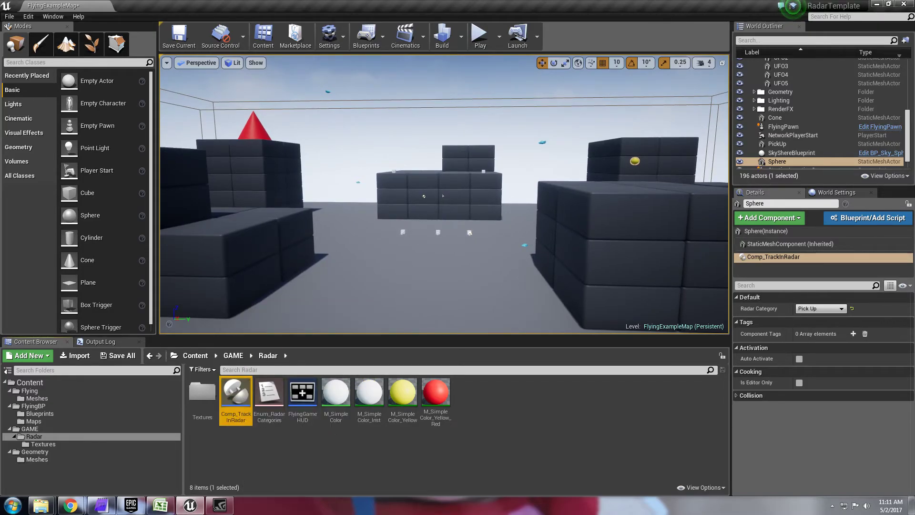
double_click(200, 394)
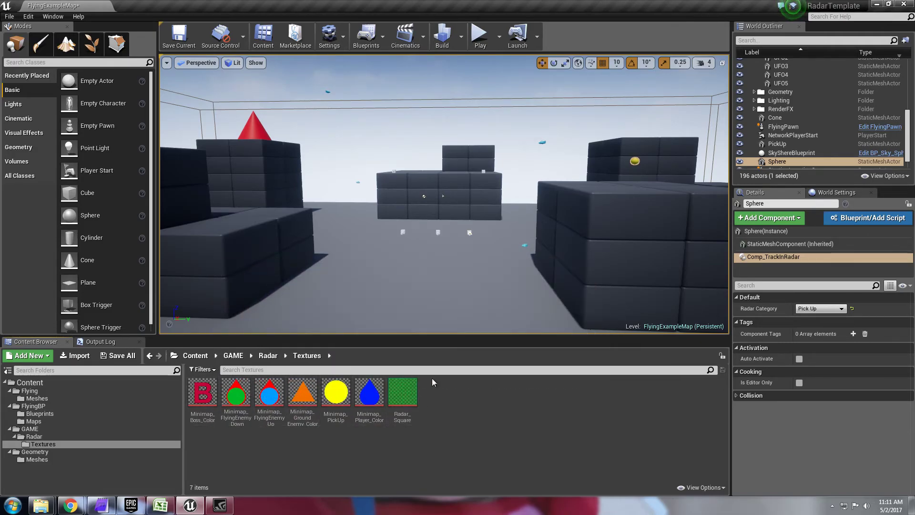
key("s")
right_click_drag(440, 276, 505, 255)
key("w")
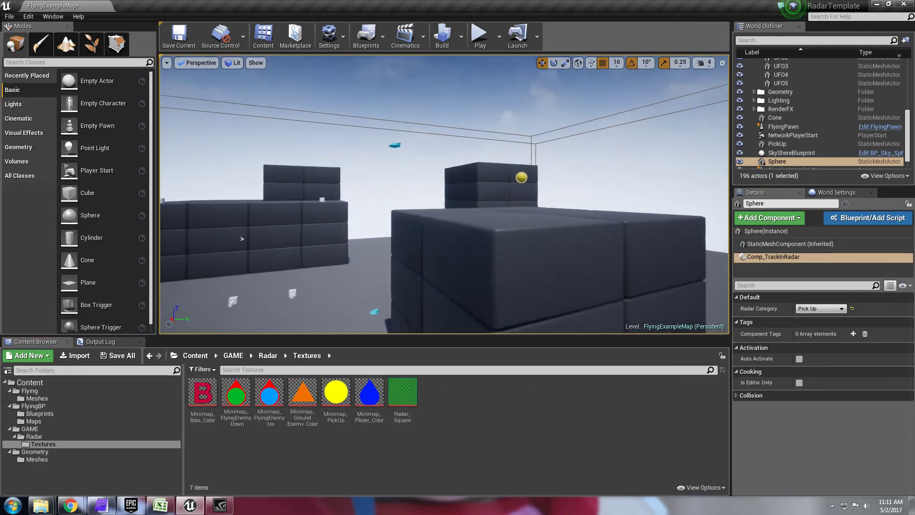
right_click_drag(242, 238, 241, 238)
left_click(240, 395)
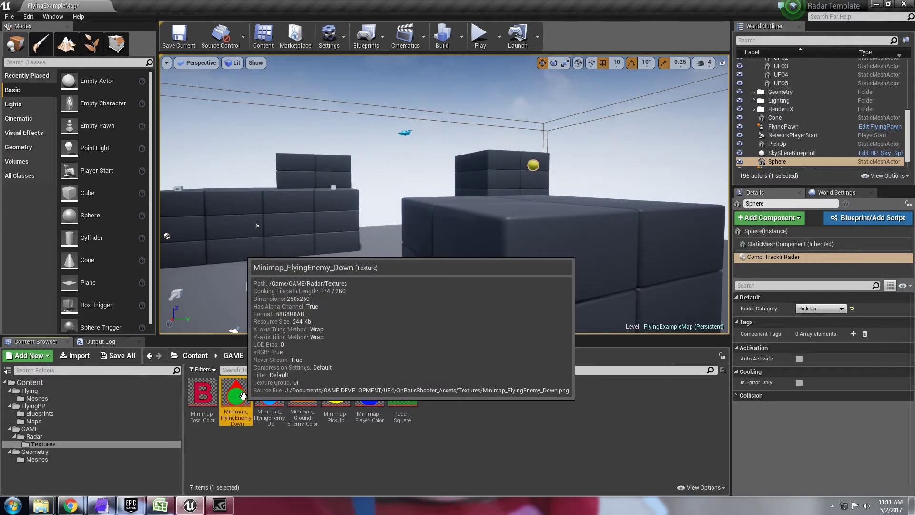
mouse_move(236, 387)
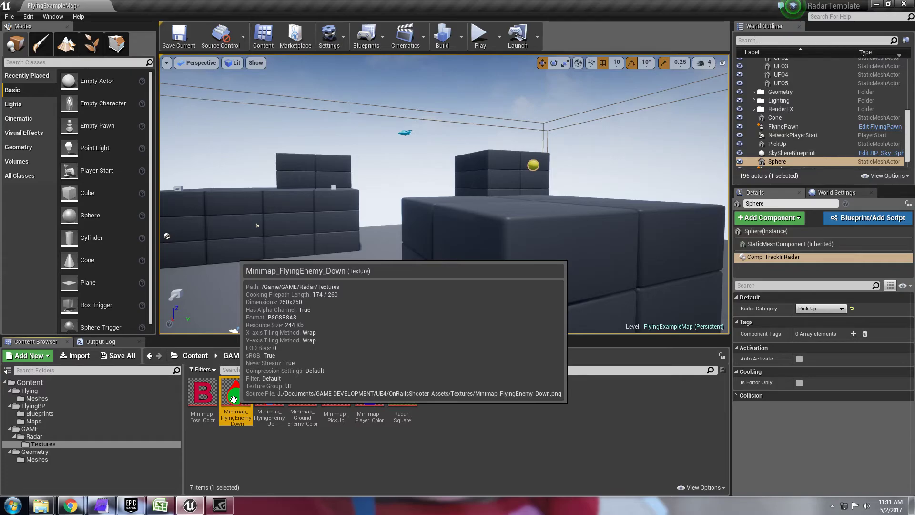
left_click(271, 394)
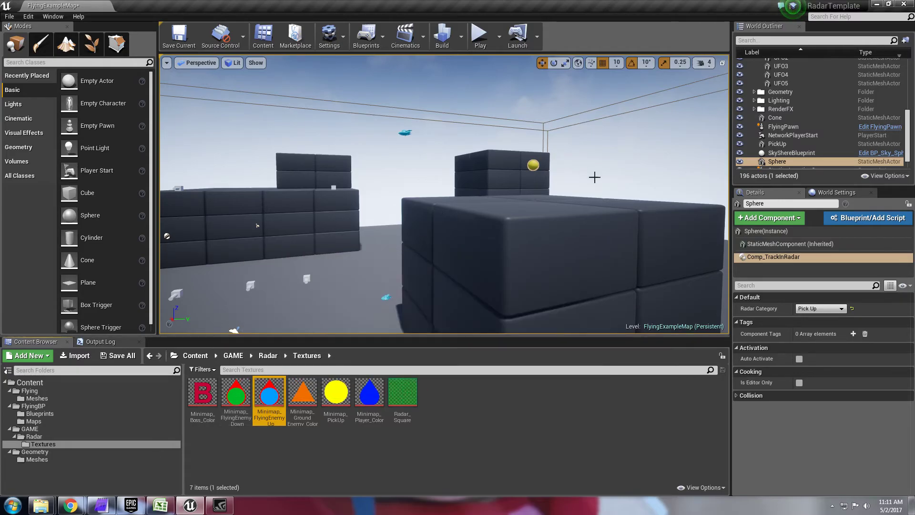
Step: Start playing FlyingExampleMap again and expand the game view to full screen
right_click_drag(548, 172, 487, 182)
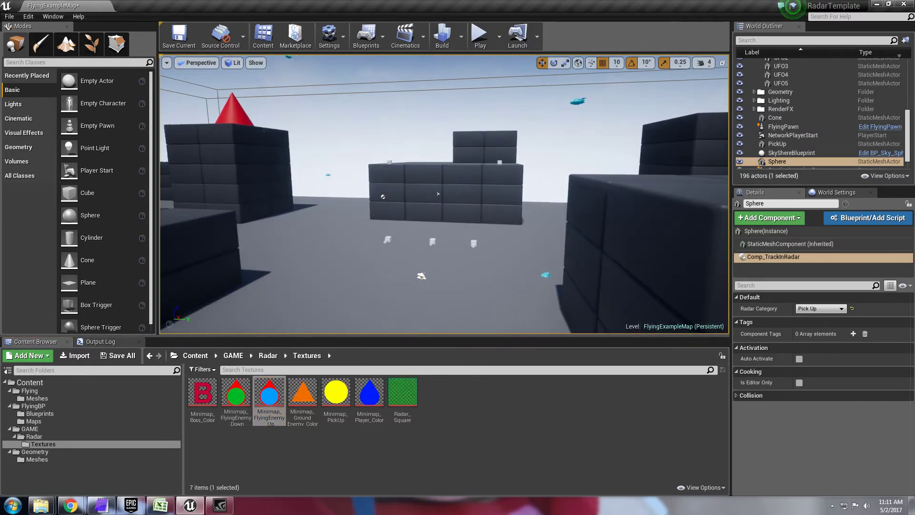
left_click(488, 41)
key("F11")
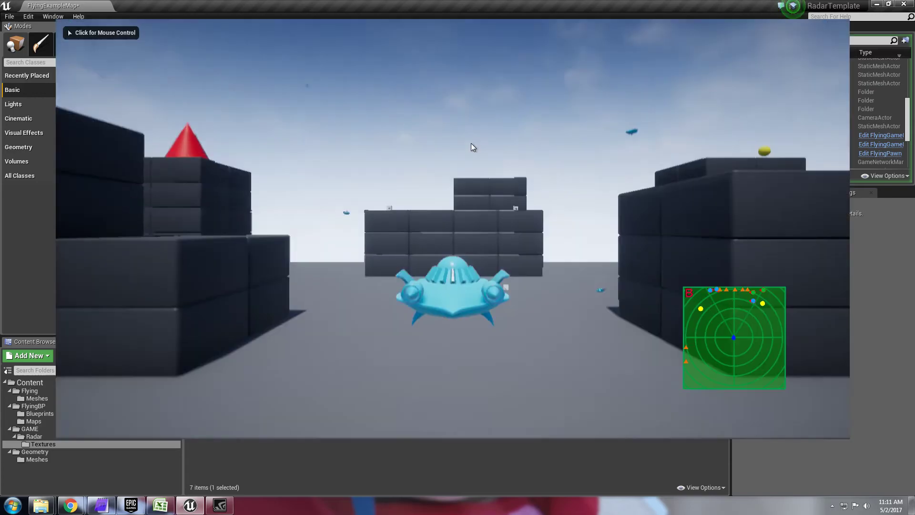
Step: Fly and turn the ship among the block towers to examine how the flying enemy, boss, ground enemy and pick-up markers move on the radar
key("s")
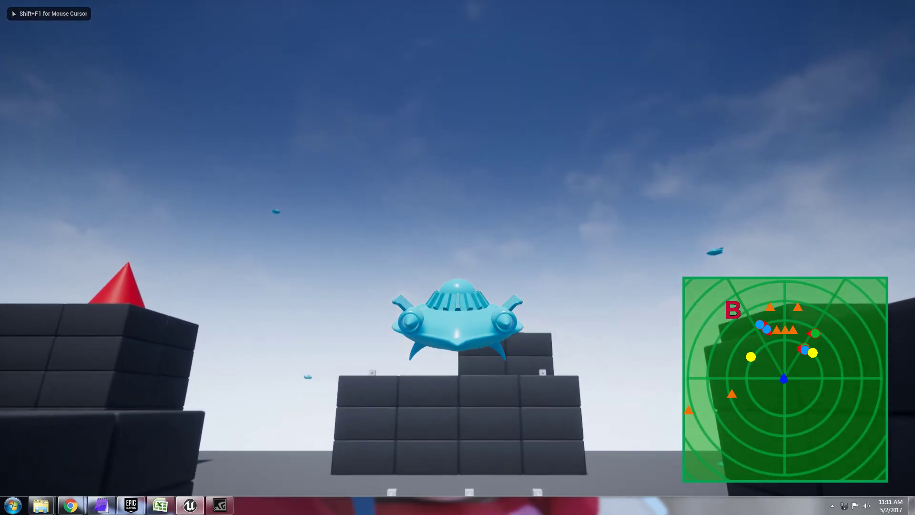
key("w")
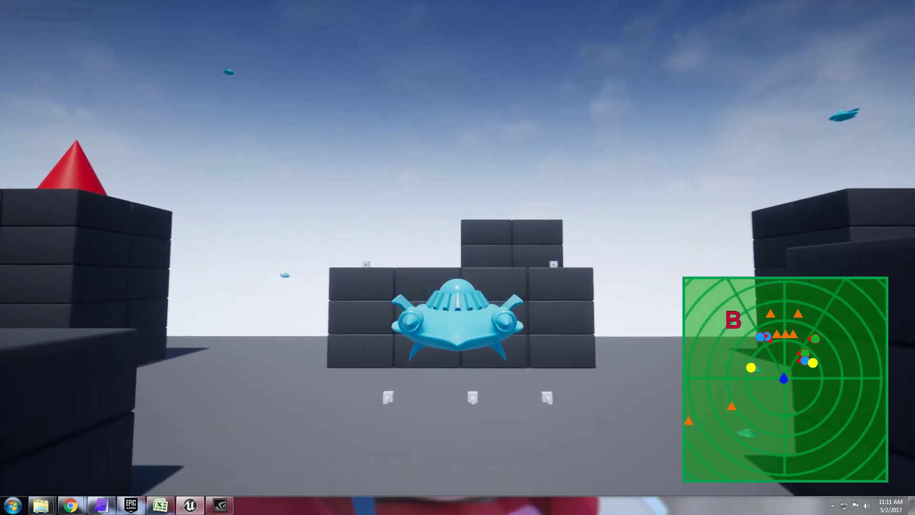
key("a")
key("s")
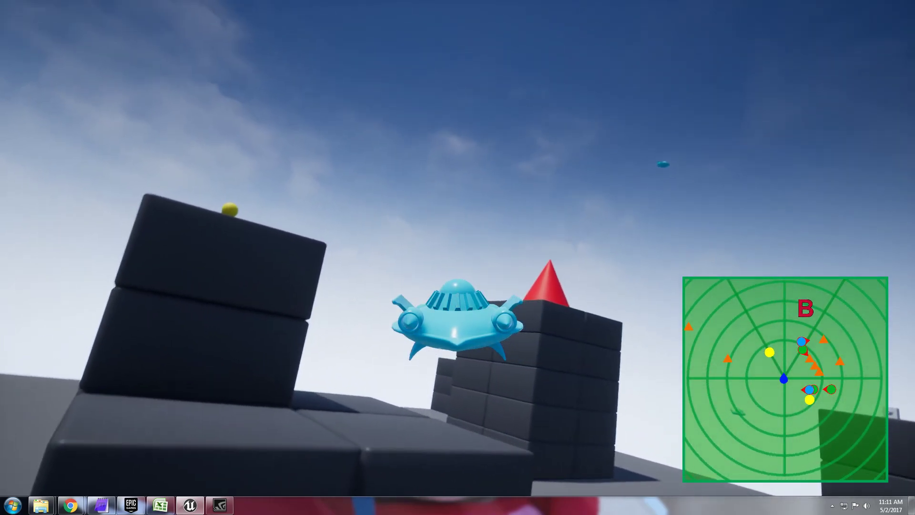
key("d")
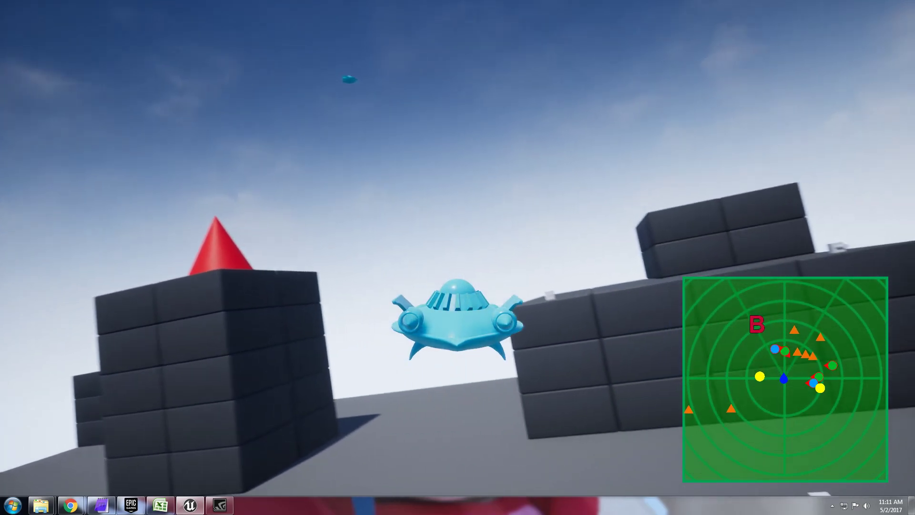
key("d")
key("d")
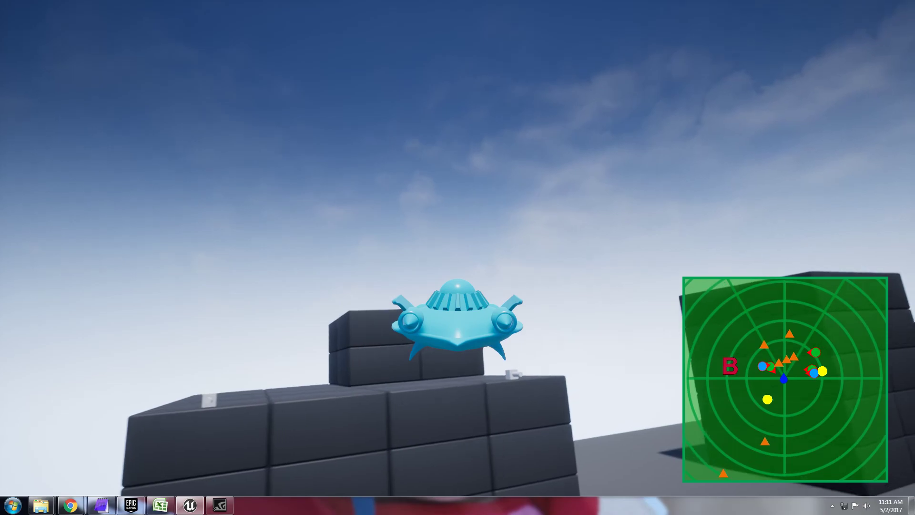
key("d")
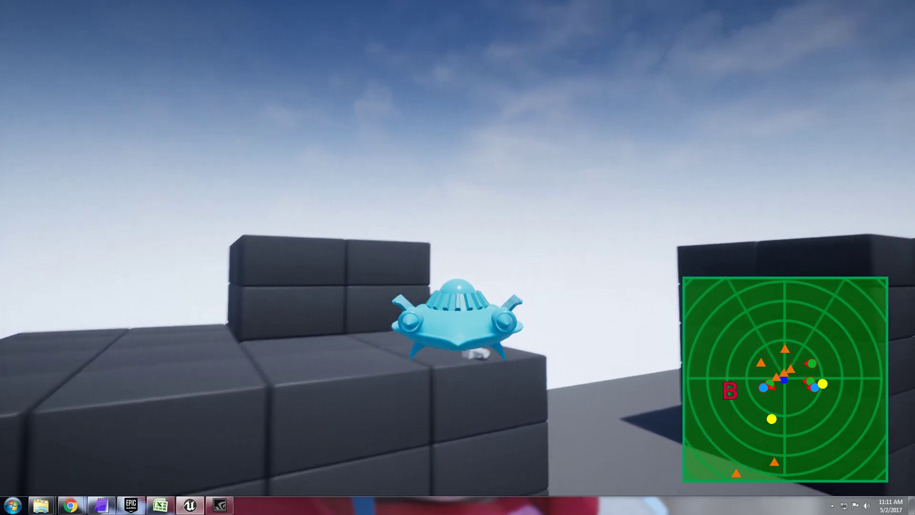